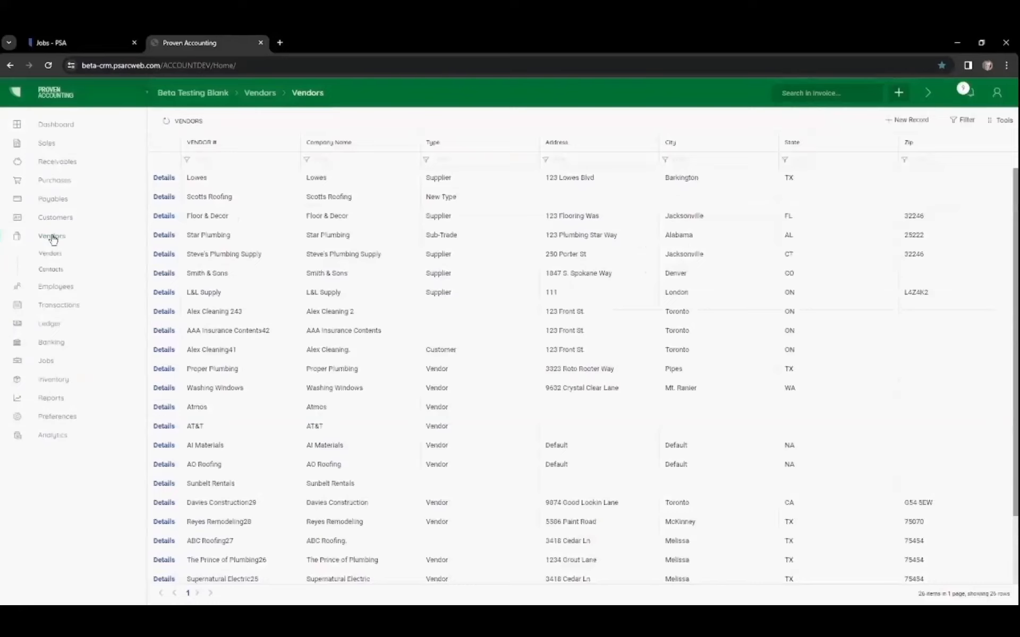
Step: Start a new vendor record and enter lowes as the company name
left_click(898, 120)
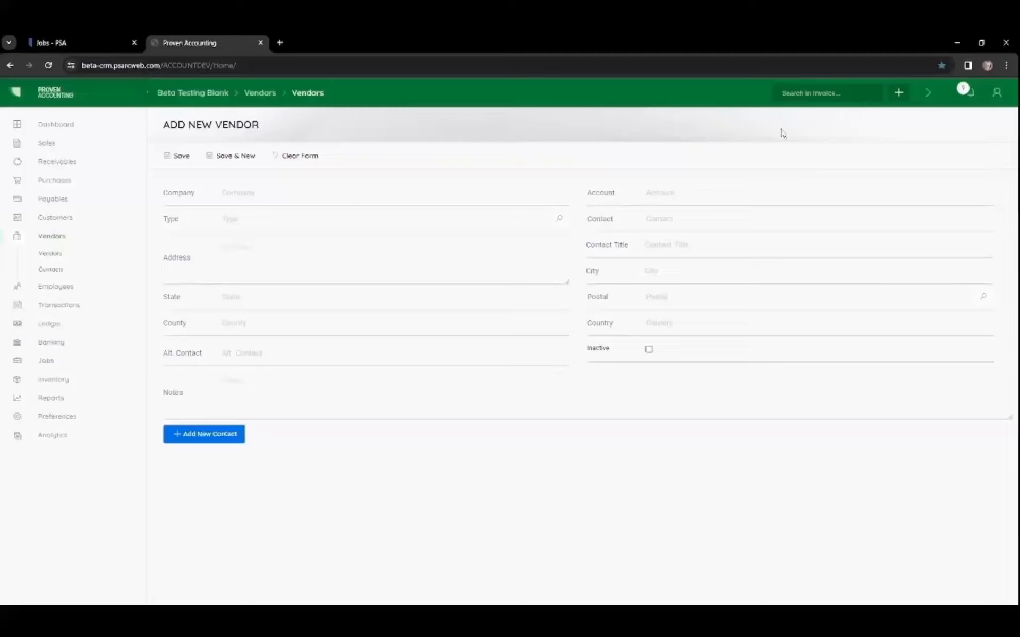
left_click(256, 197)
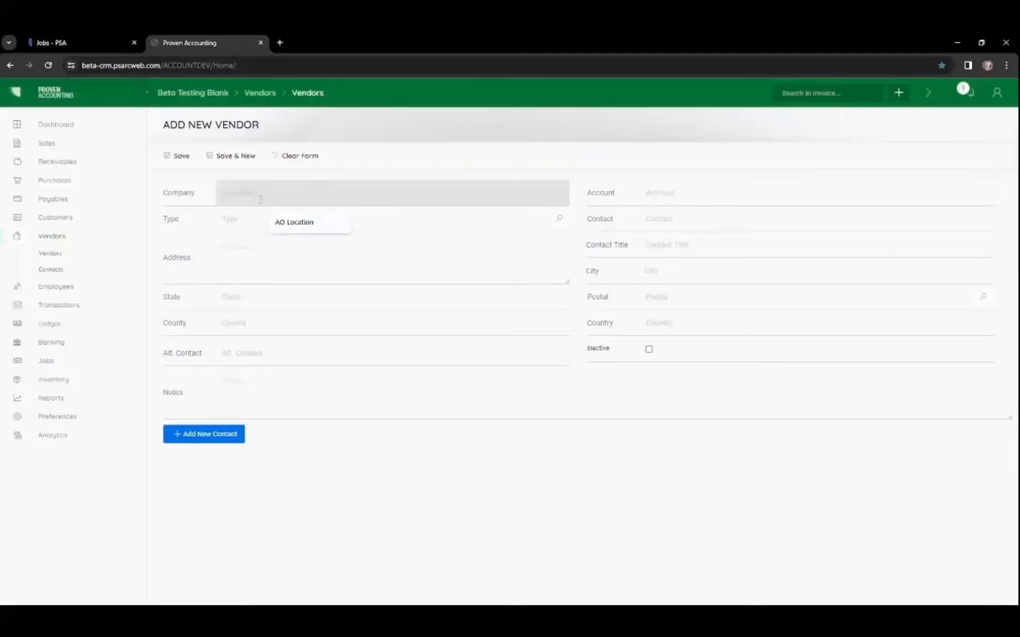
type("lowes")
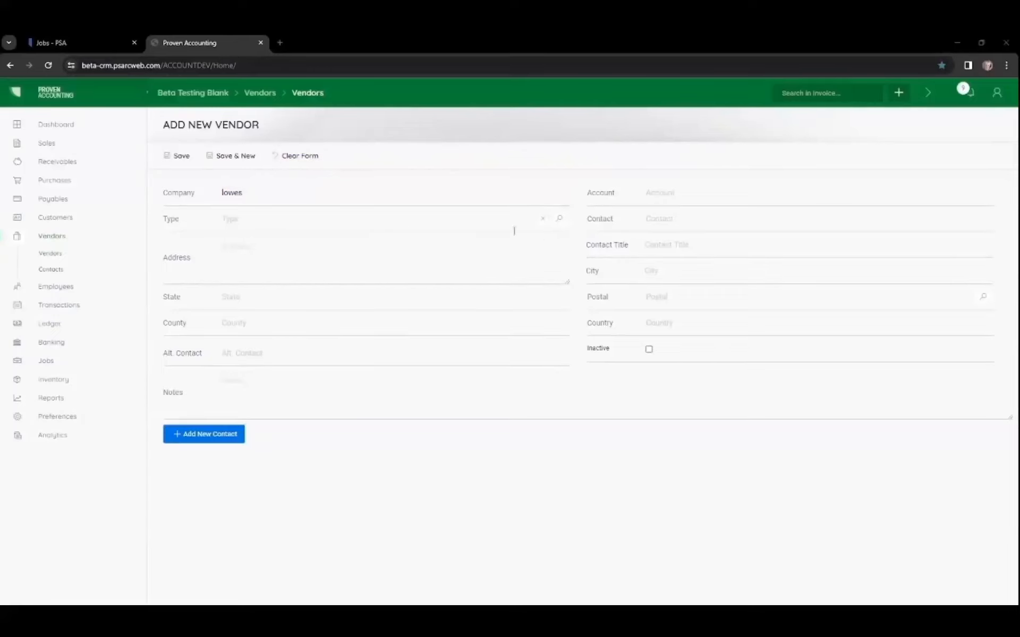
Step: Create a new vendor type named Equipment Rental with the cost type Equipment Rent
left_click(560, 223)
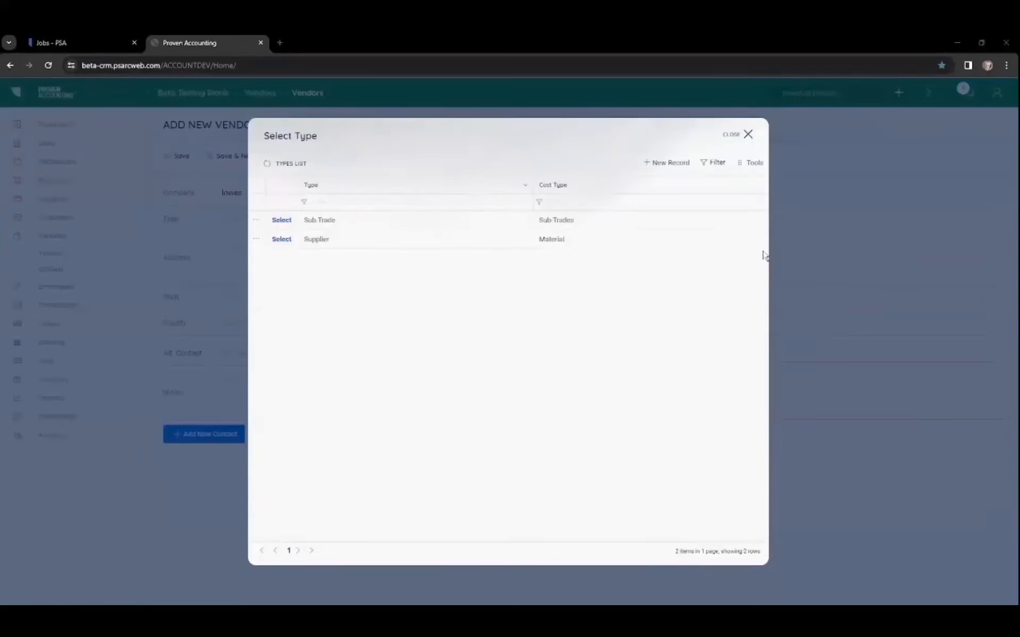
left_click(662, 166)
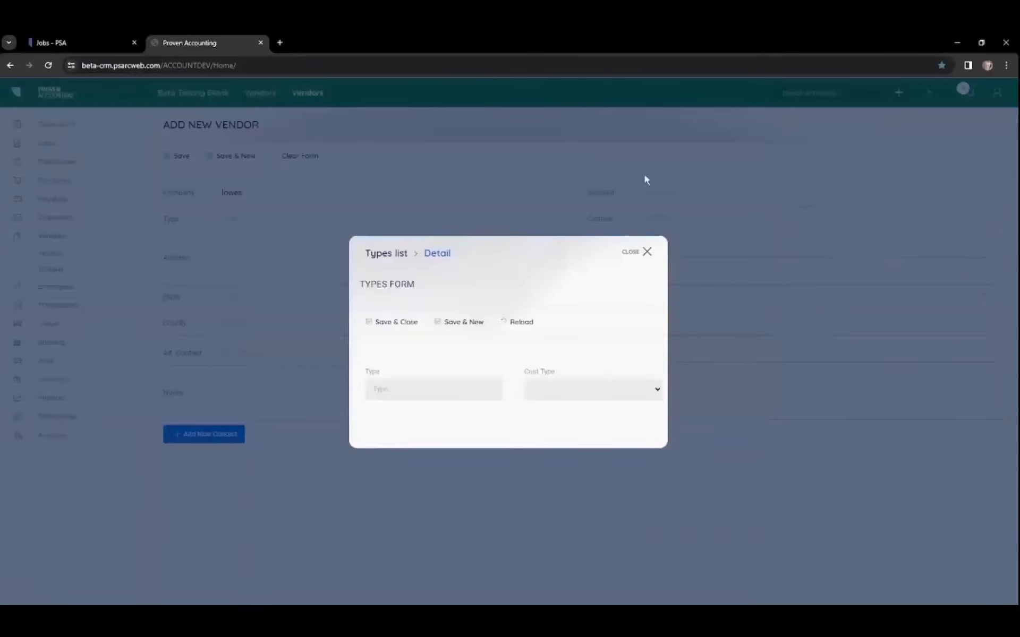
left_click(406, 392)
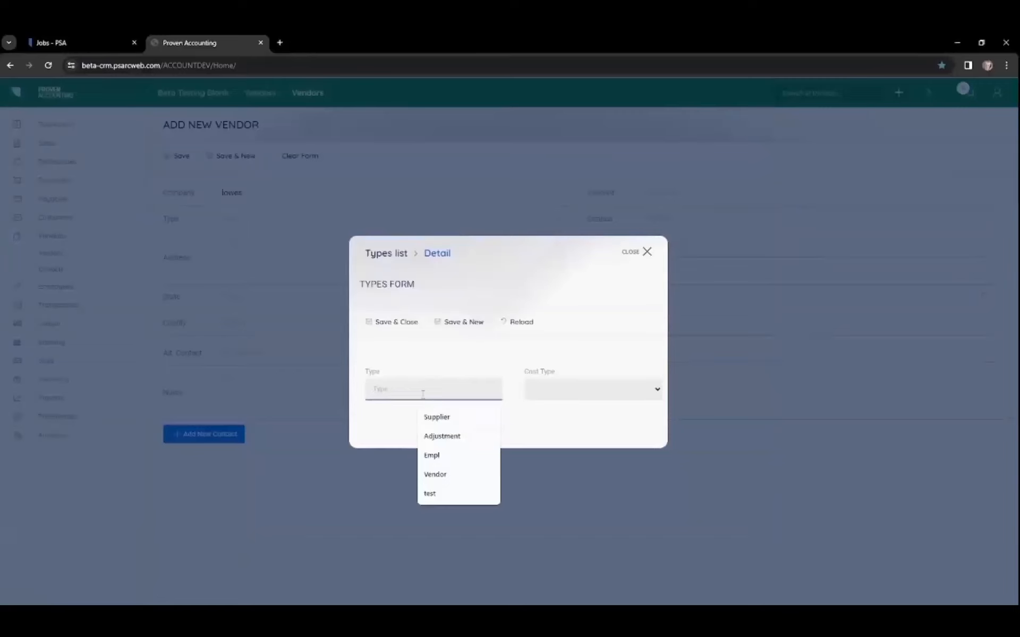
type("Equip")
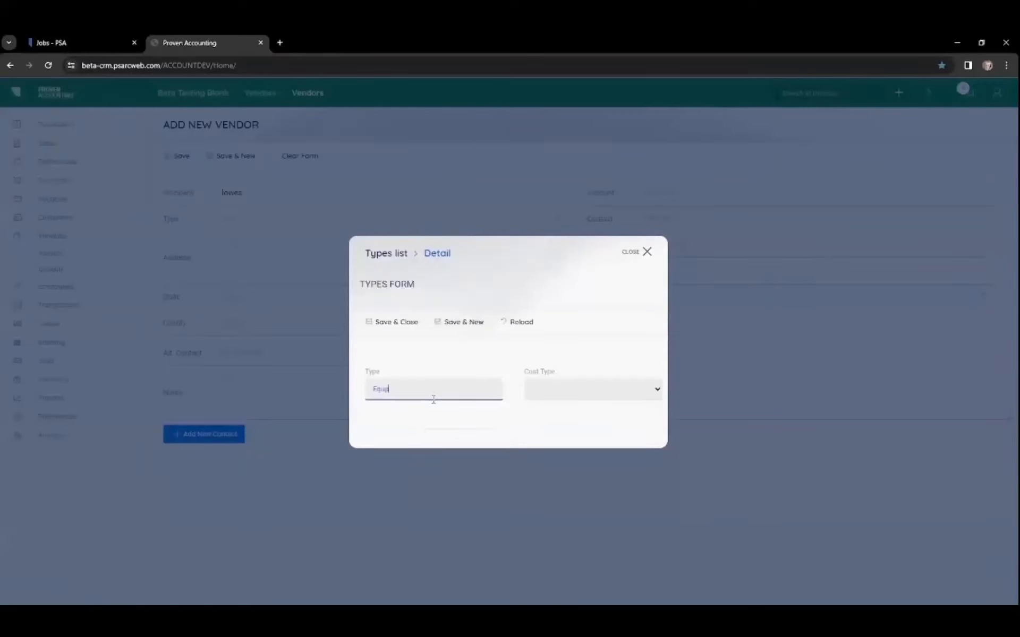
type("ment Rental")
left_click(537, 393)
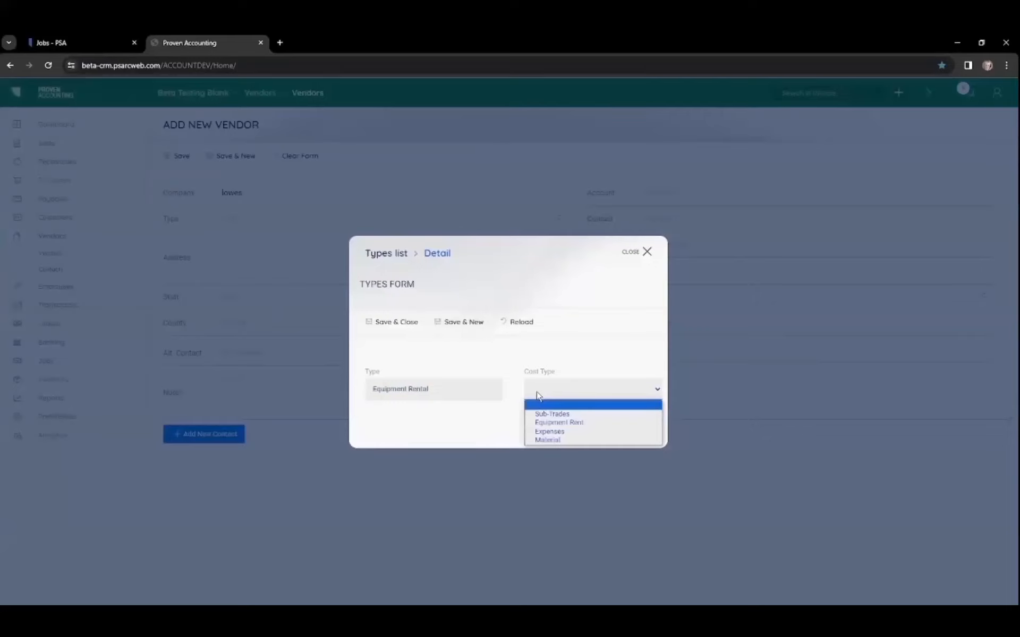
left_click(565, 425)
left_click(389, 325)
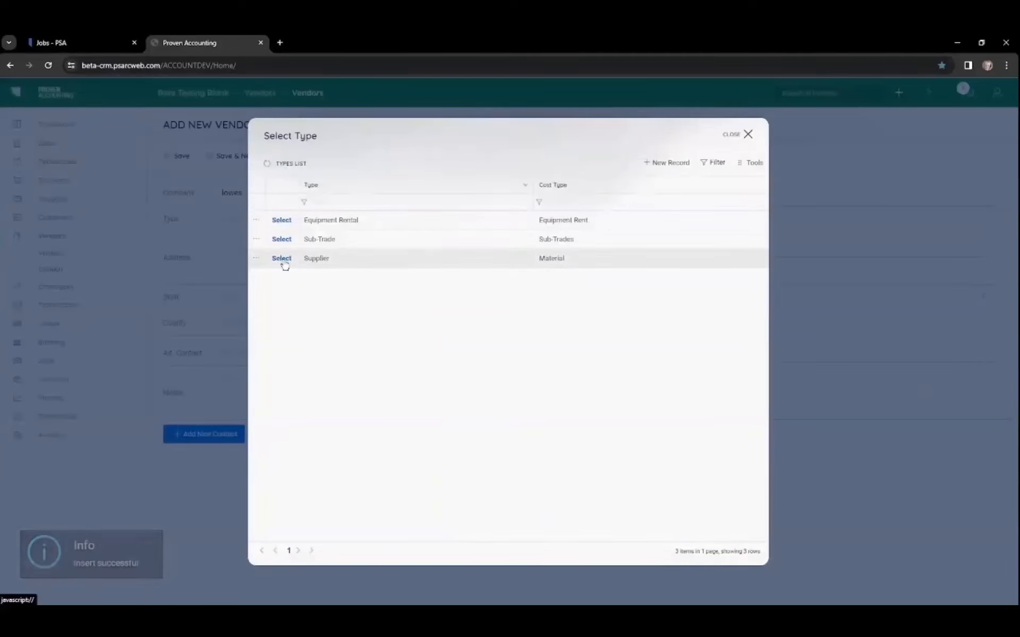
Step: Choose Supplier as the vendor's type and enter the address 123 Lowes Ave
left_click(284, 264)
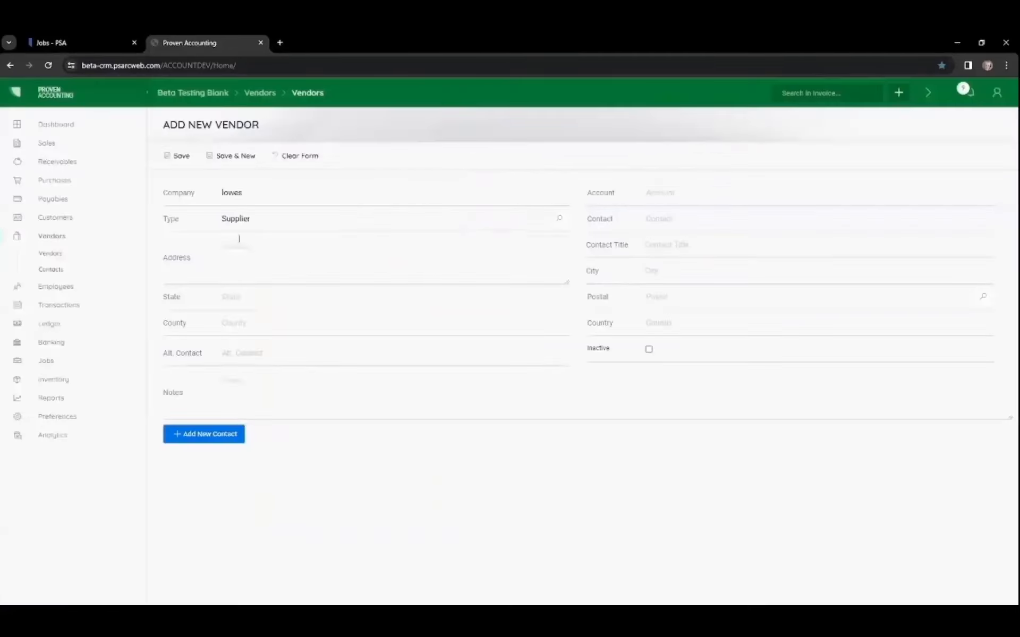
left_click(245, 265)
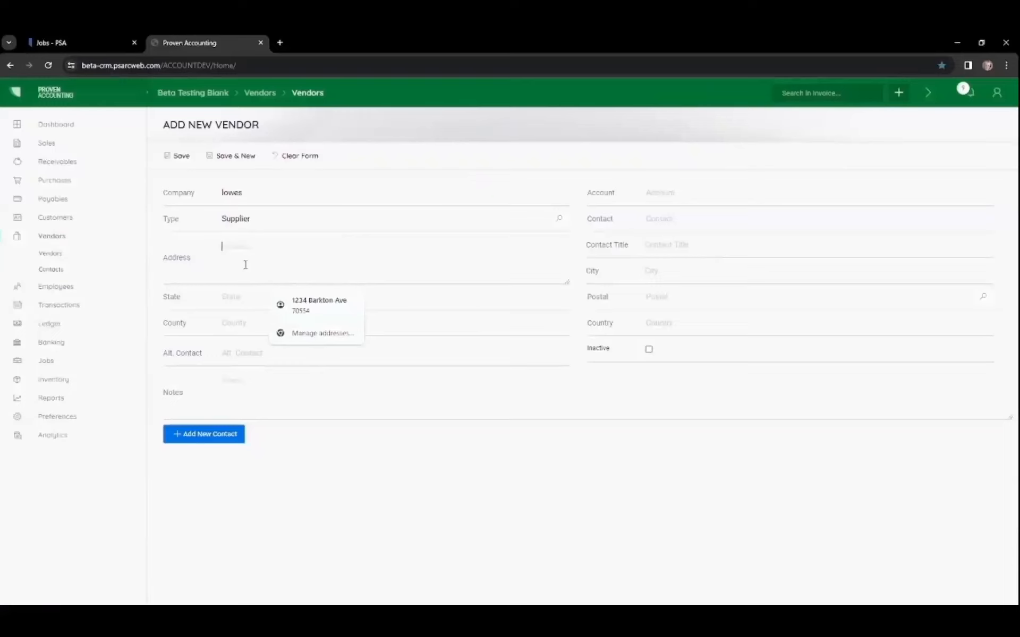
type("123 Lowes Ave")
key("Tab")
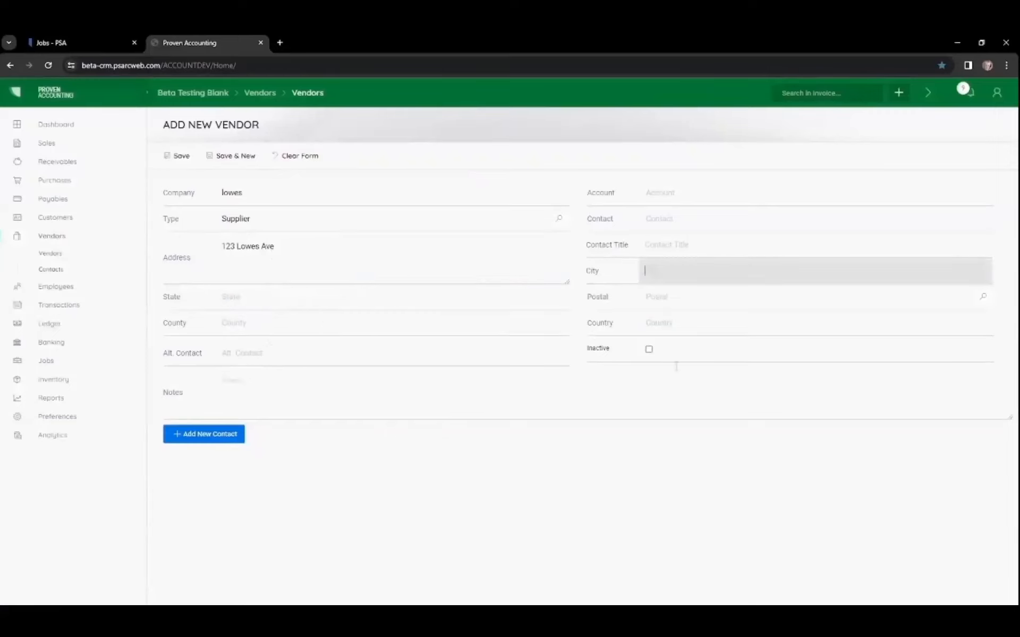
Step: Enter Denver as the city and CO as the state
type("Denver")
key("Tab")
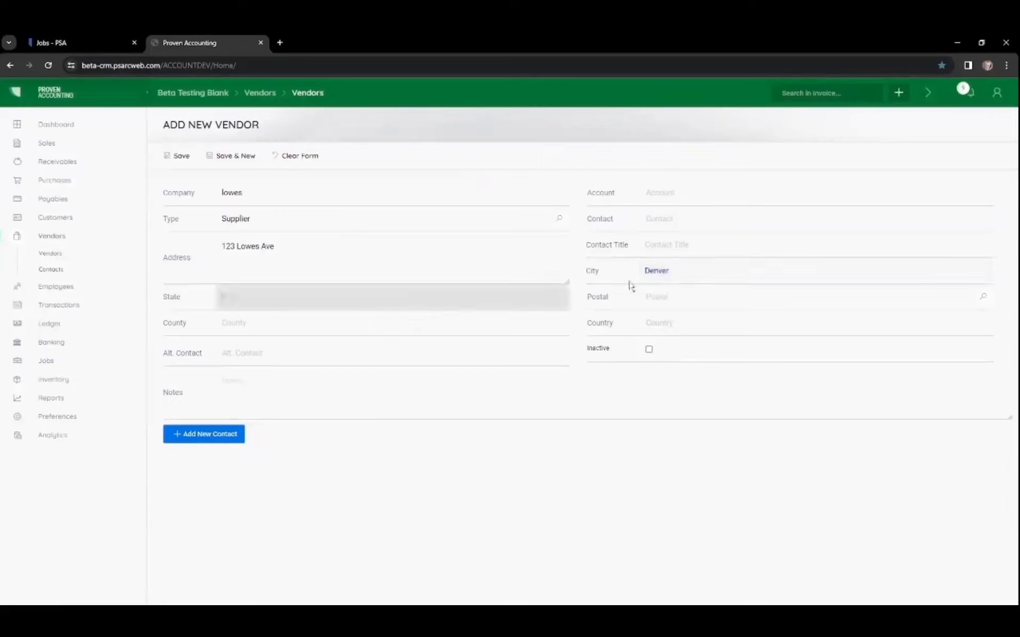
type("CO")
key("Tab")
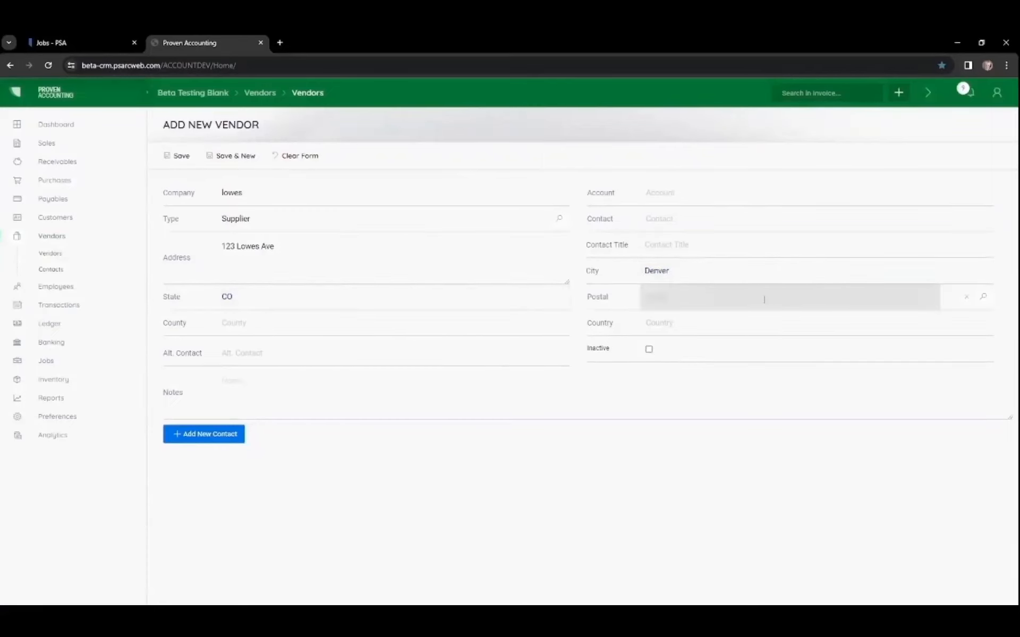
Step: Pick postal code 12121 from the postal lookup and enter the contact's name
left_click(983, 296)
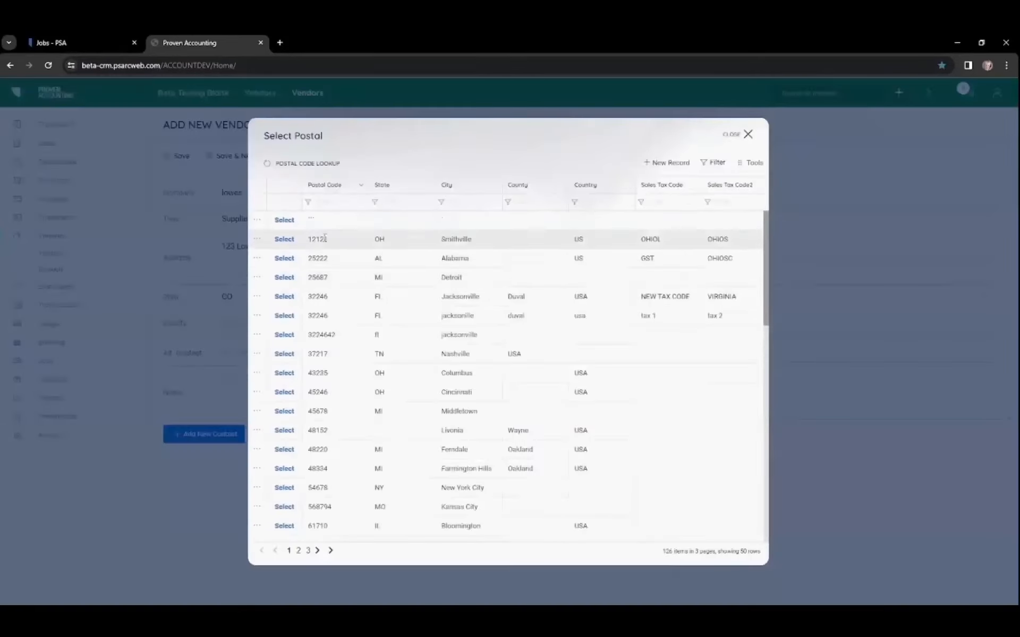
left_click(281, 240)
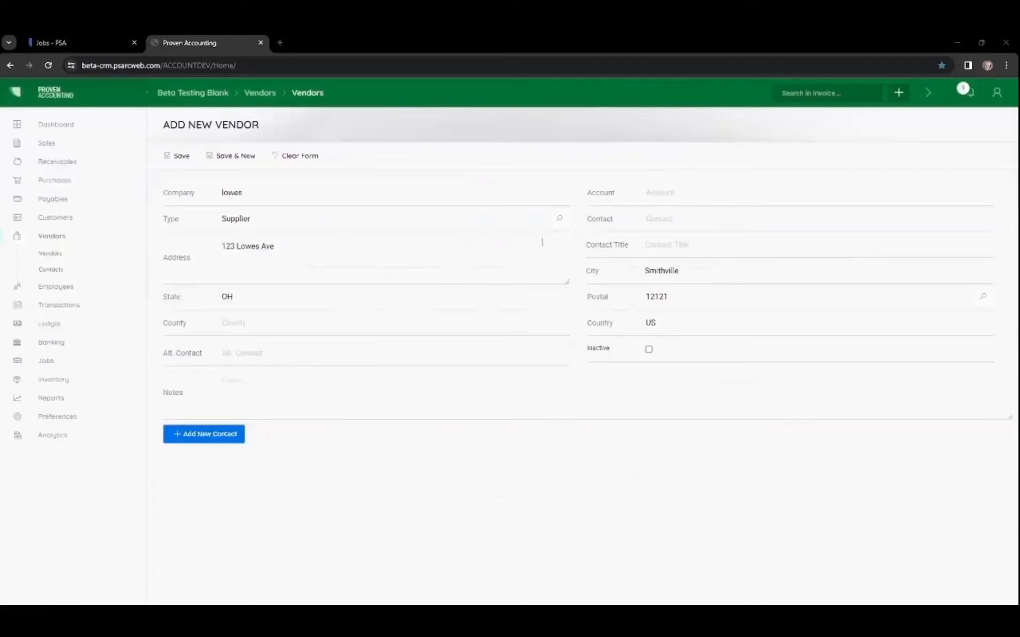
left_click(683, 219)
type("Steve")
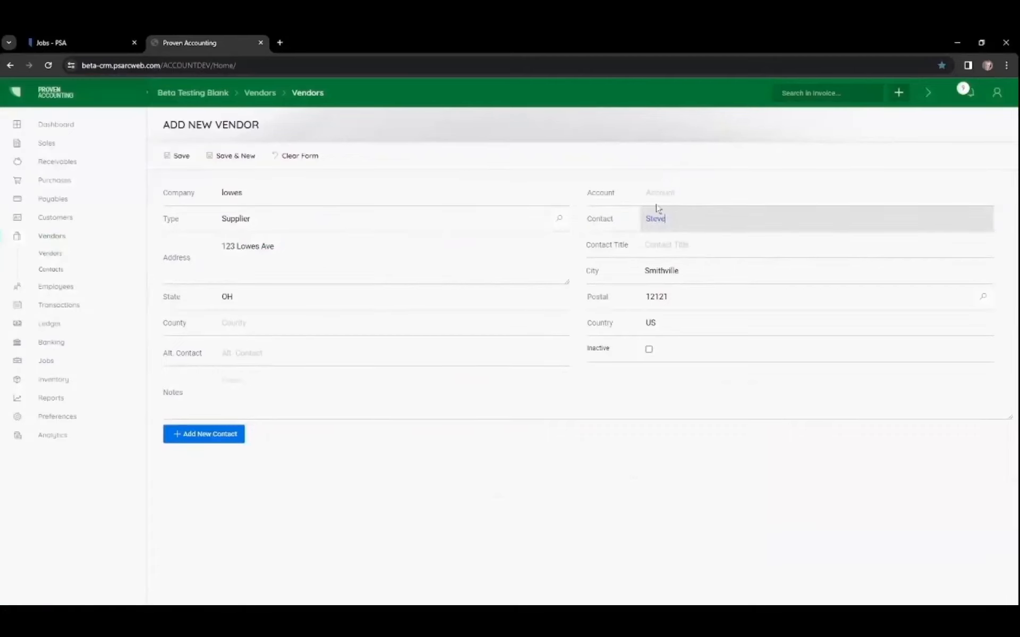
Step: Add a contact method of type E-Mail with the contact's e-mail address and update the vendor
left_click(254, 388)
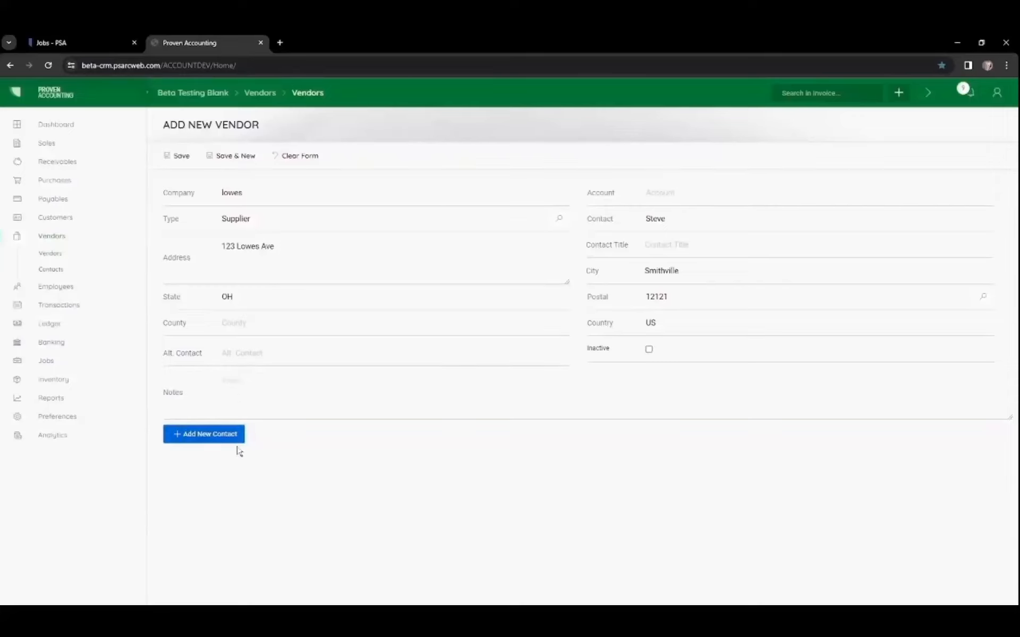
left_click(194, 443)
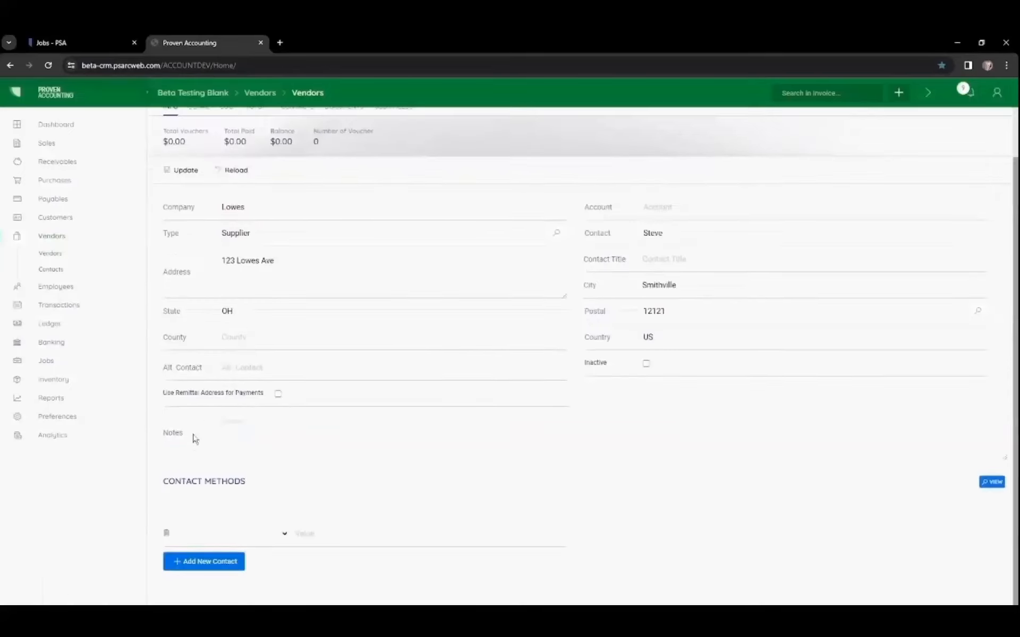
left_click(286, 537)
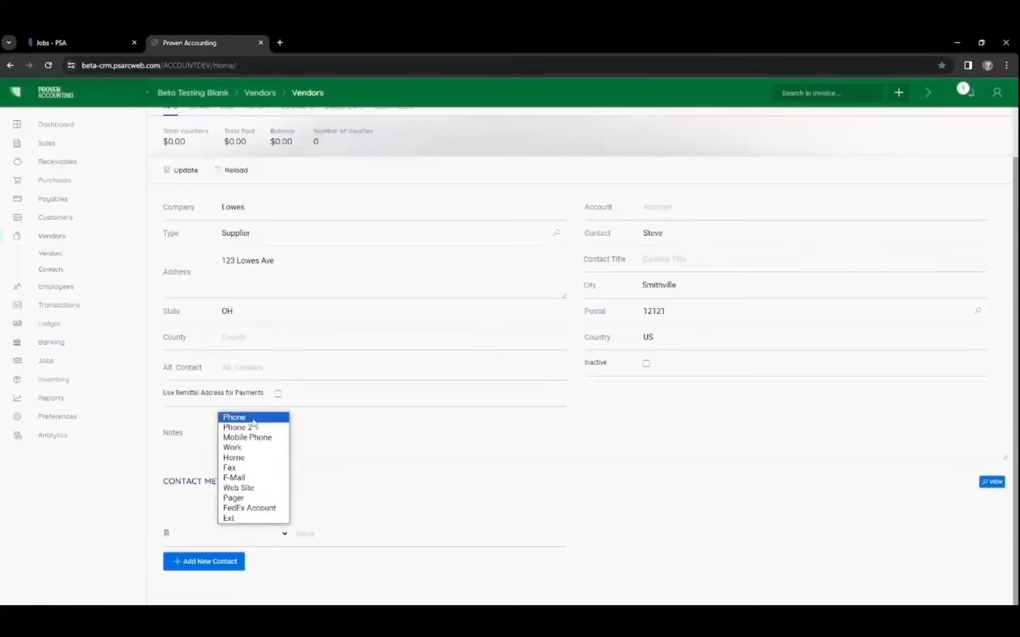
left_click(247, 477)
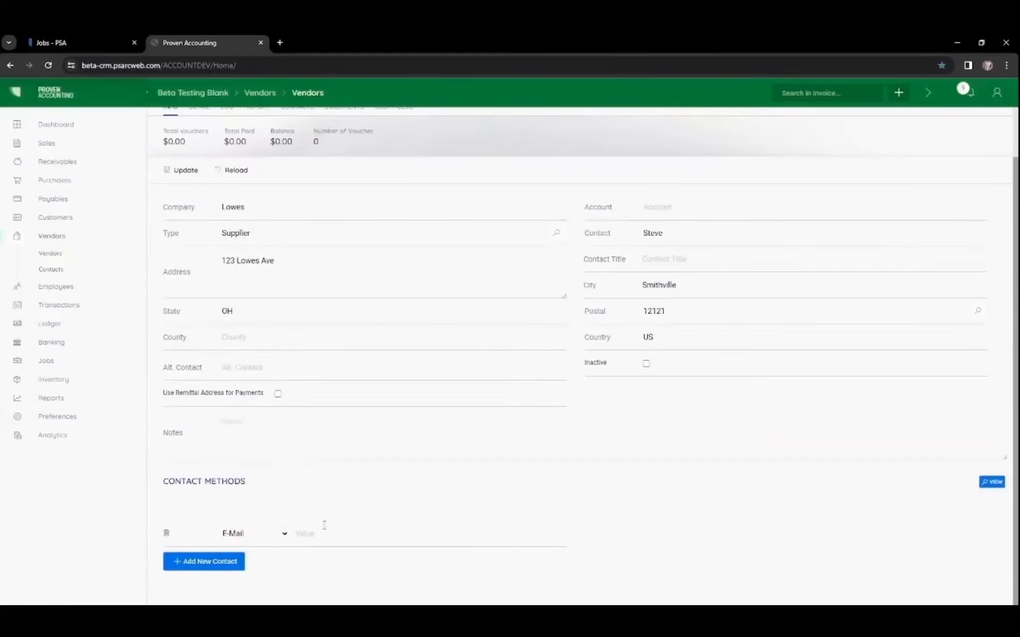
left_click(324, 533)
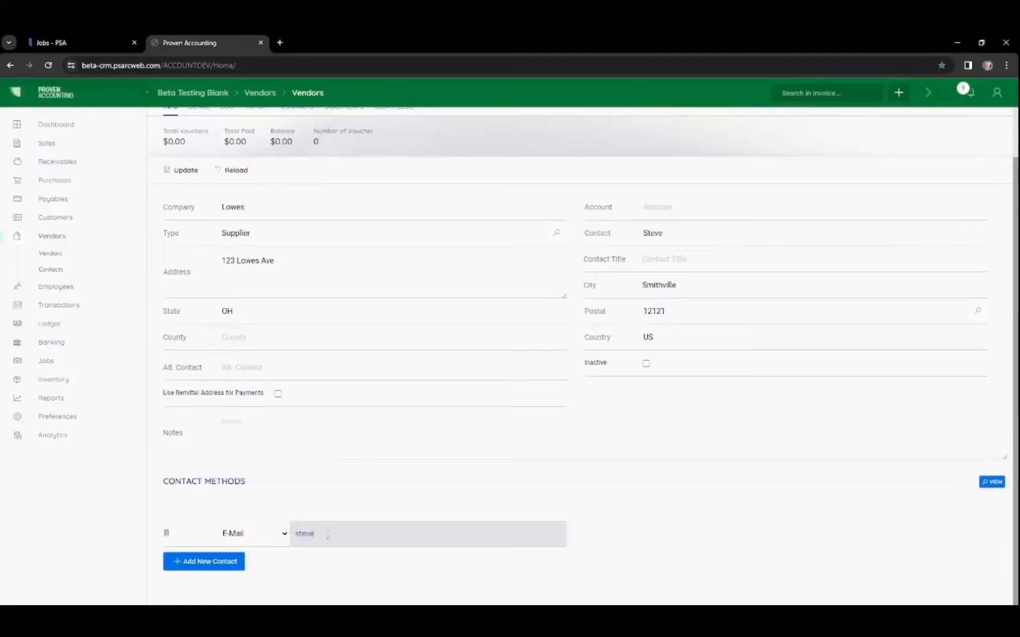
left_click(182, 171)
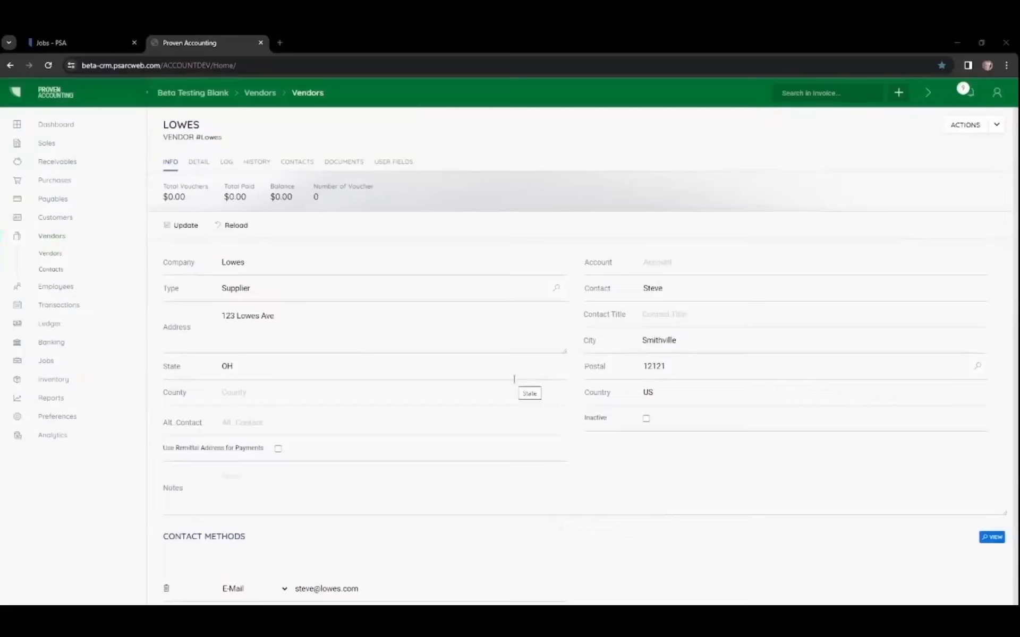
Step: Review the vendor's Detail, History, Contacts and Documents sections
left_click(204, 168)
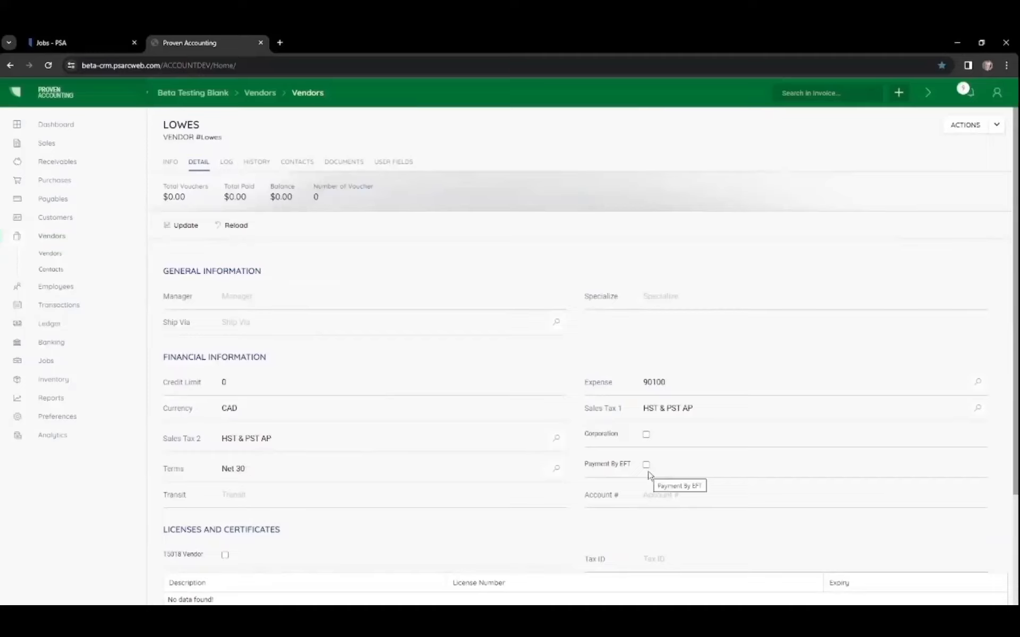
scroll(647, 474, "down", 2)
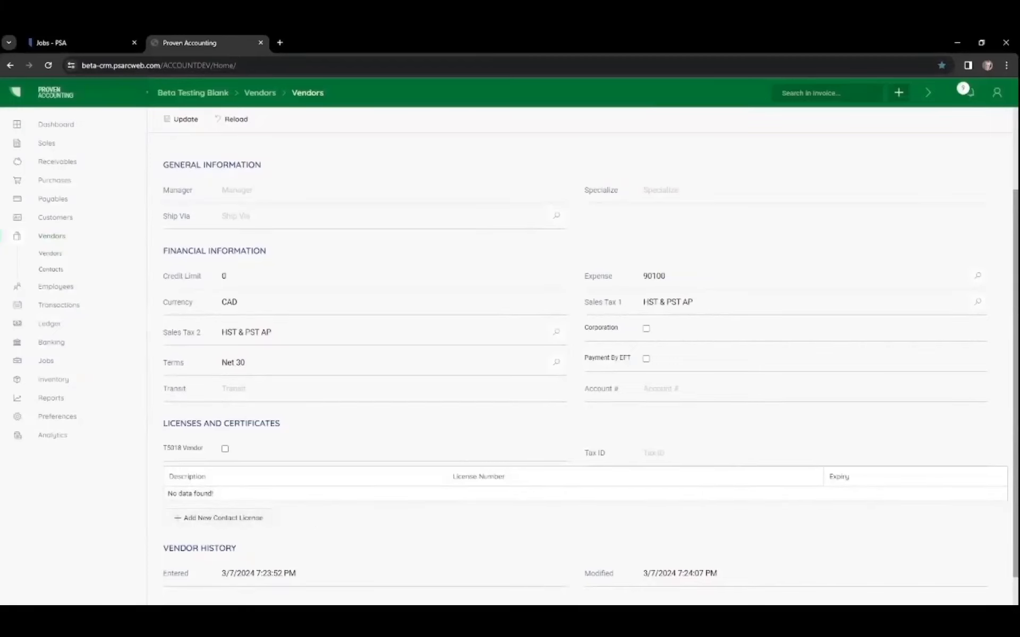
scroll(629, 433, "up", 3)
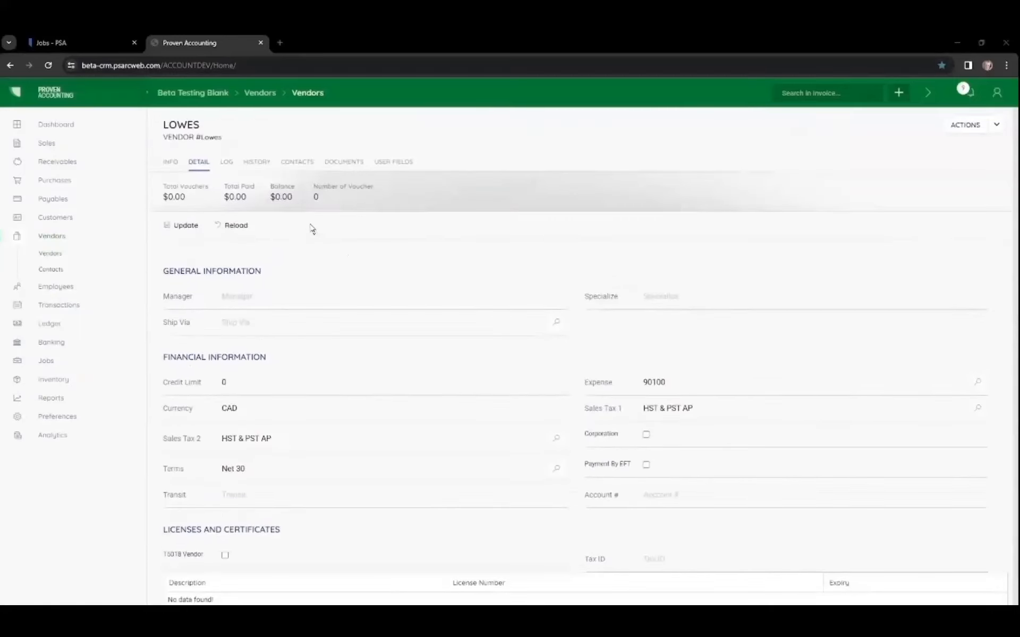
left_click(257, 163)
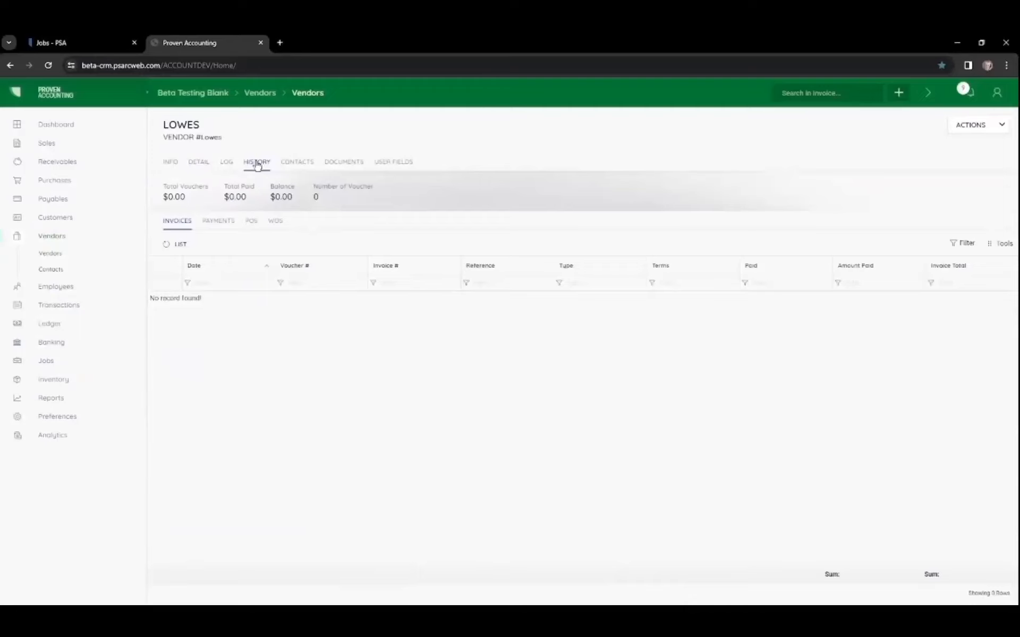
left_click(296, 165)
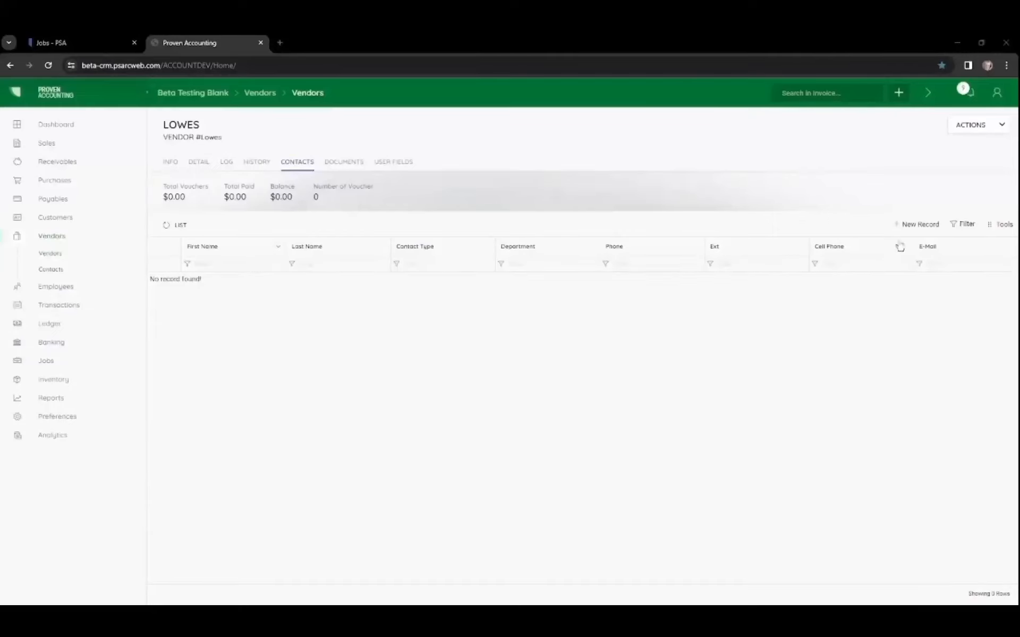
left_click(346, 166)
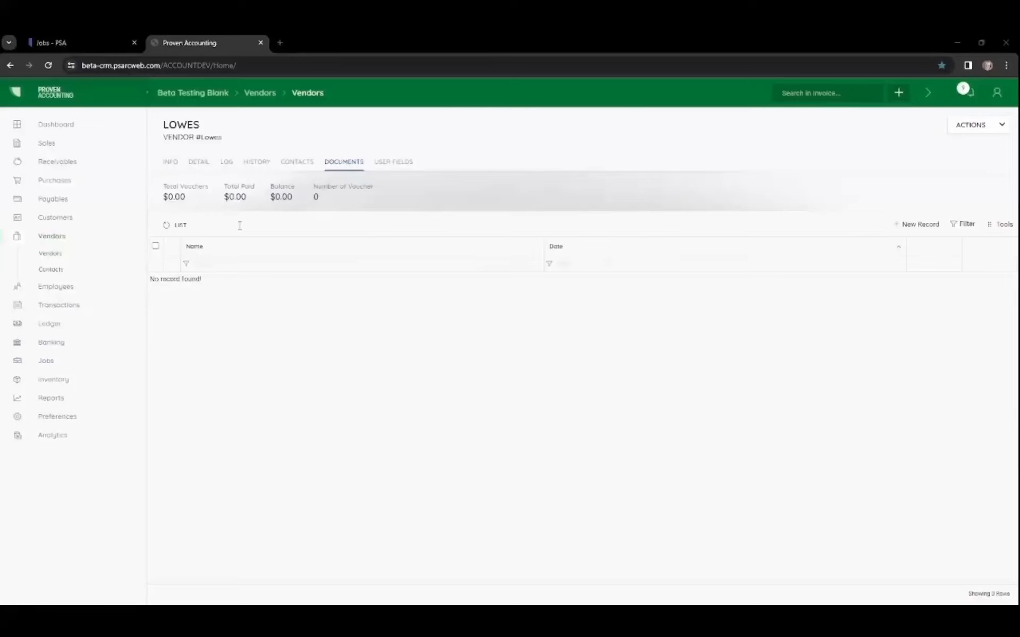
Step: Switch to the Jobs tab and convert work order 0050 to a voucher
left_click(52, 42)
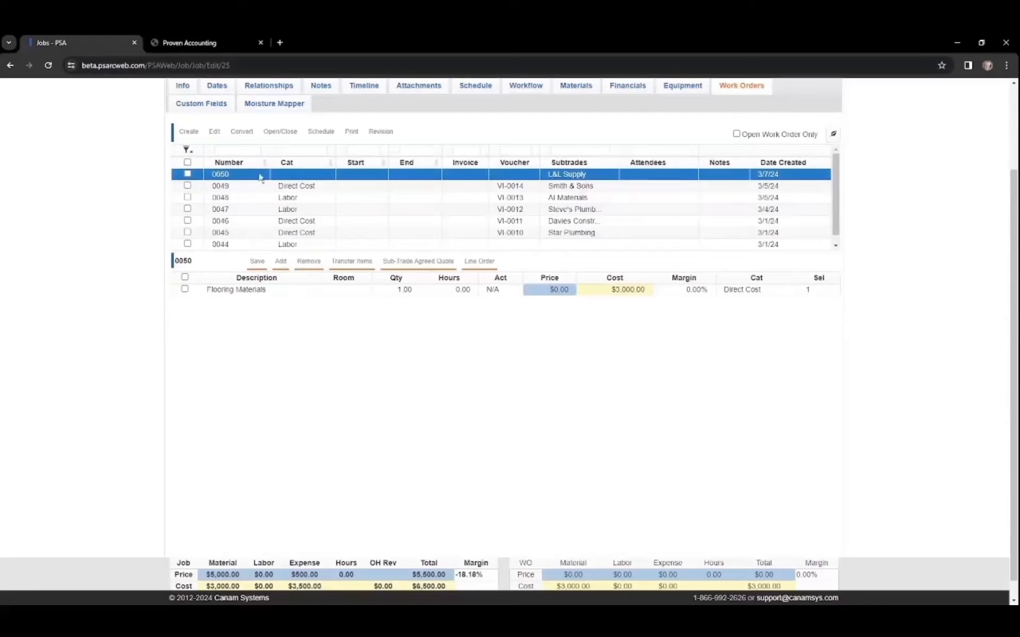
left_click(187, 175)
left_click(241, 132)
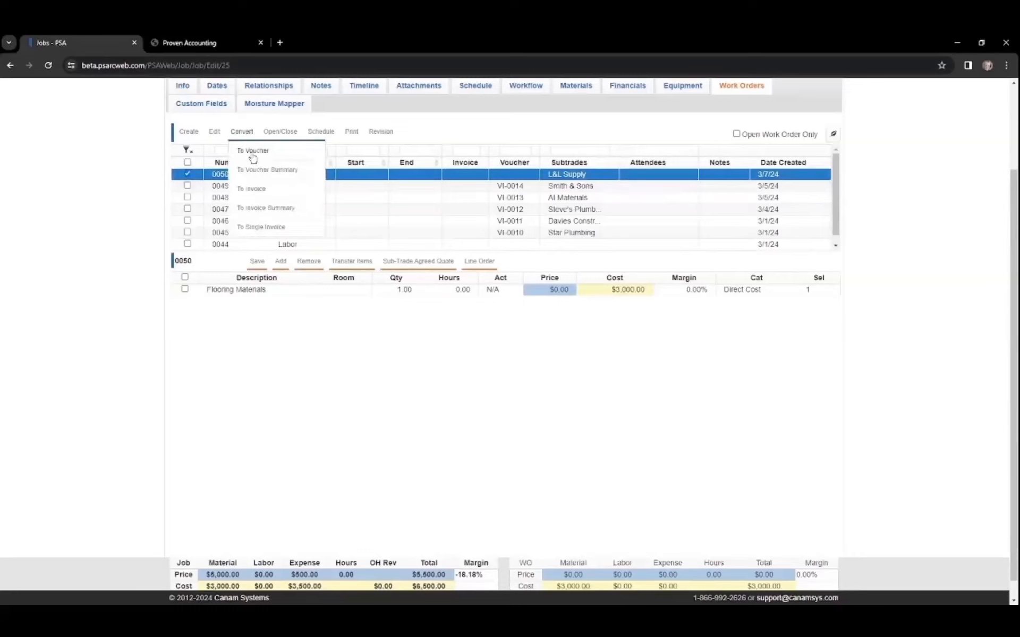
left_click(253, 154)
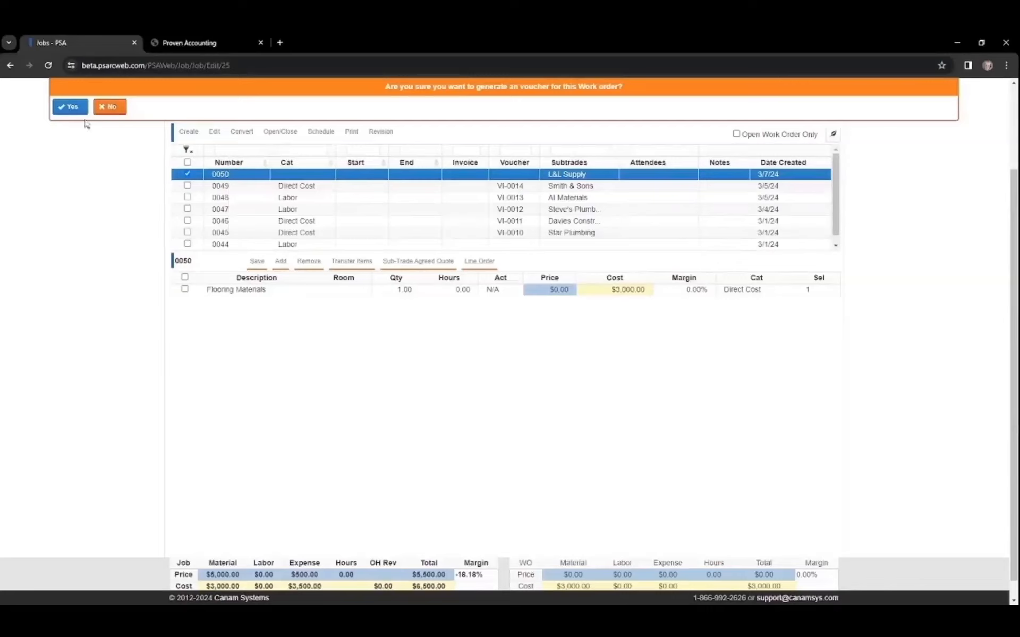
left_click(72, 107)
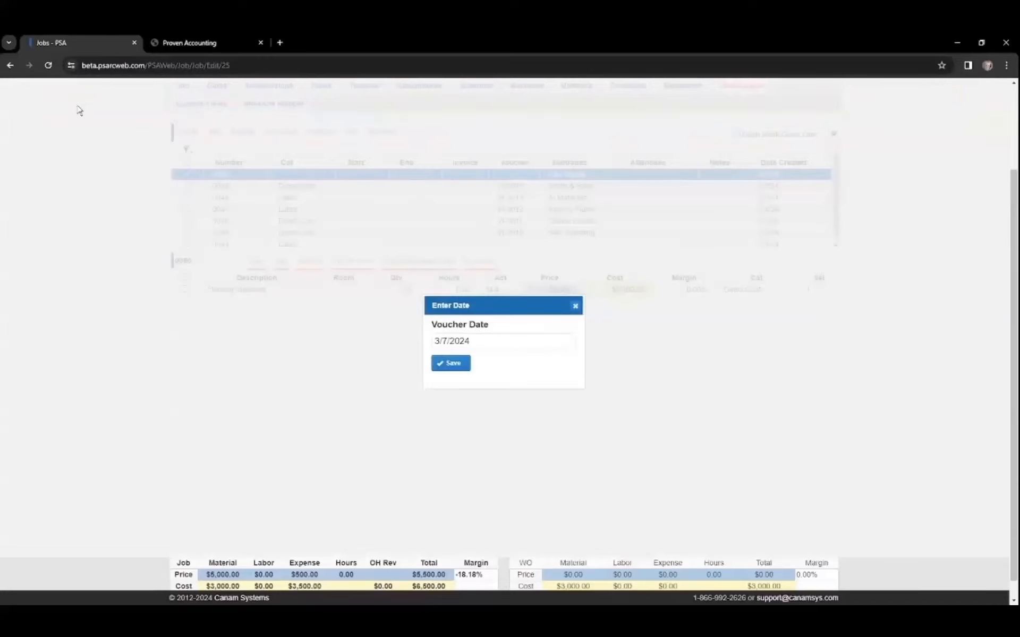
Step: Set the voucher date to 3/1/2024 and save the conversion
left_click(483, 343)
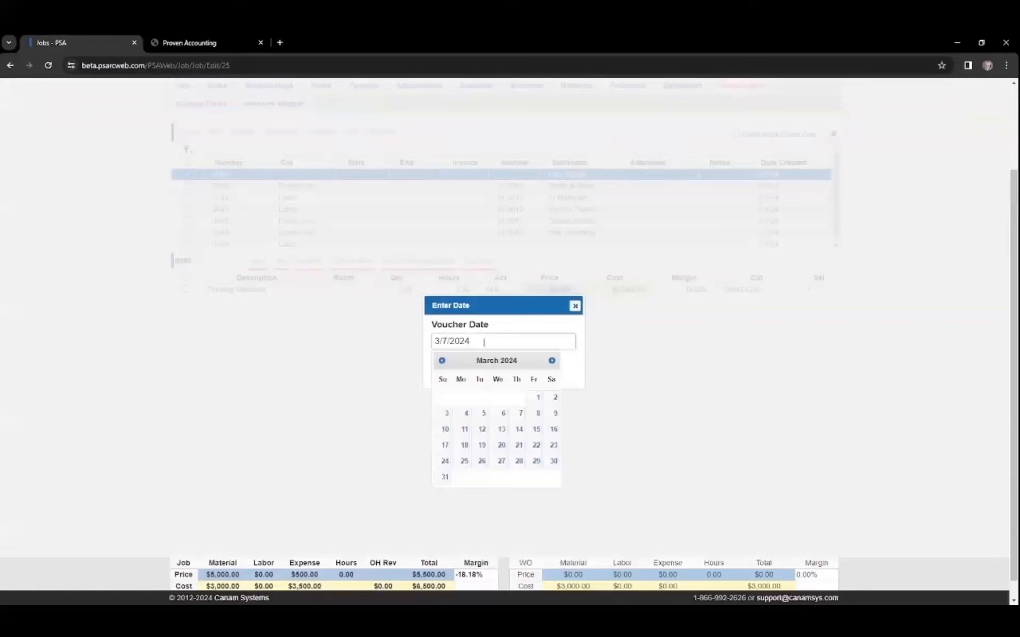
left_click(530, 398)
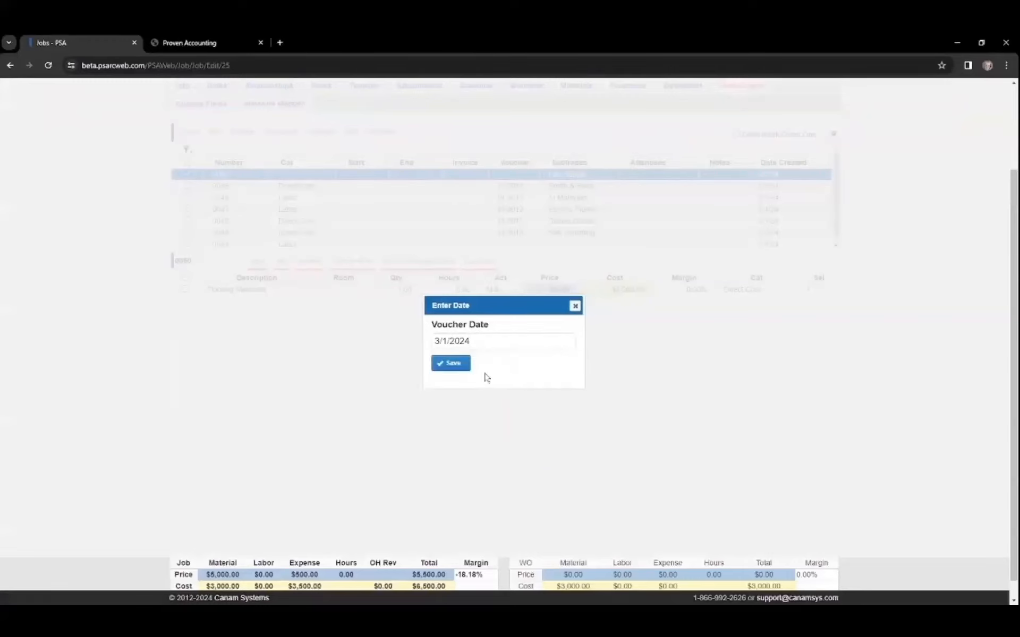
left_click(451, 363)
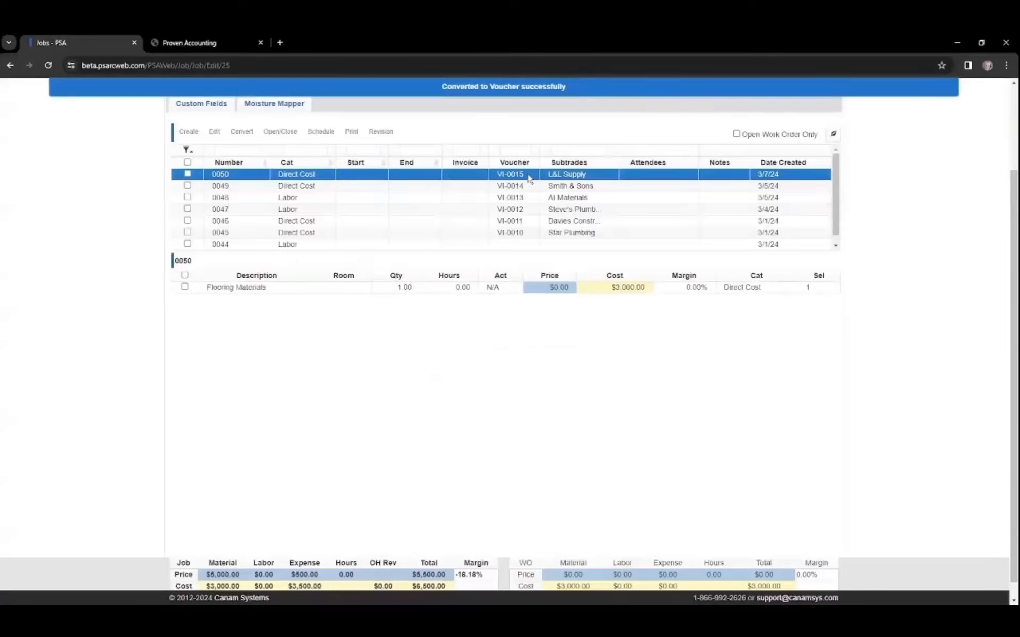
Step: In the accounting app, open voucher VI-0015, set its invoice number to 1165 and post it
left_click(197, 47)
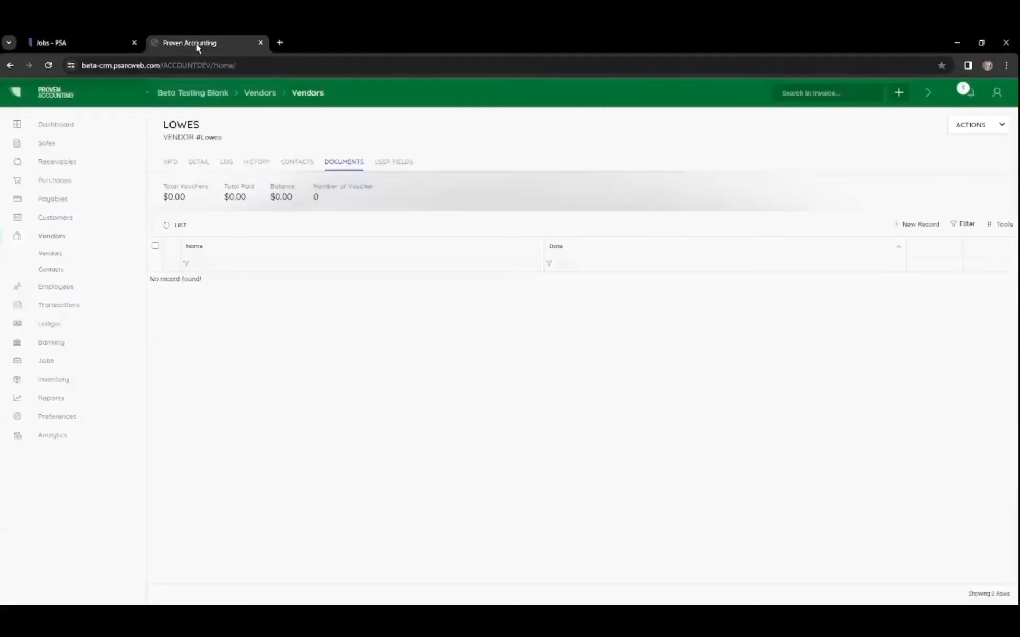
left_click(64, 182)
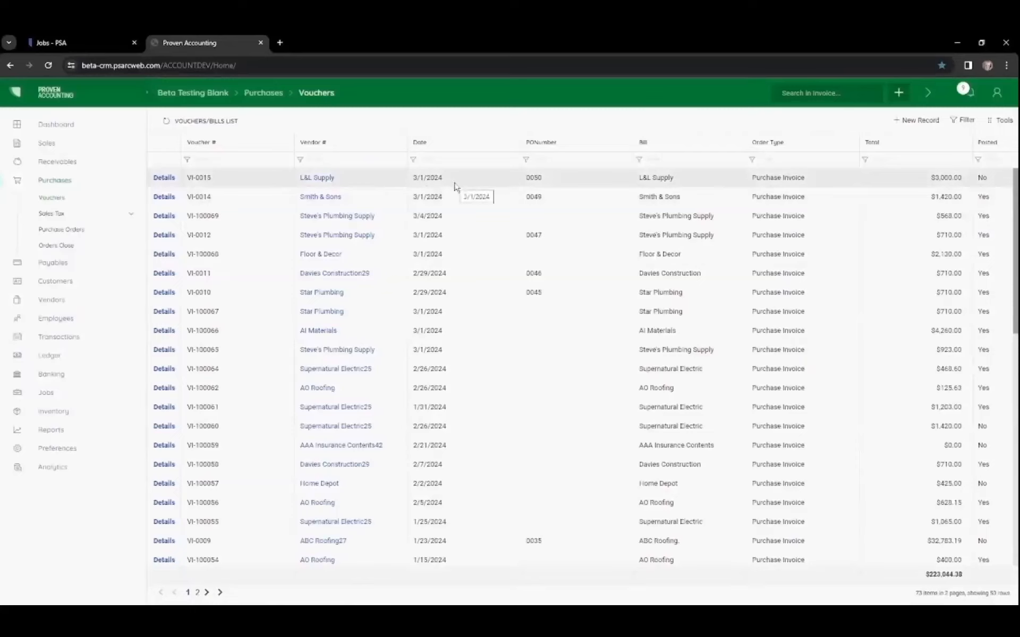
left_click(164, 178)
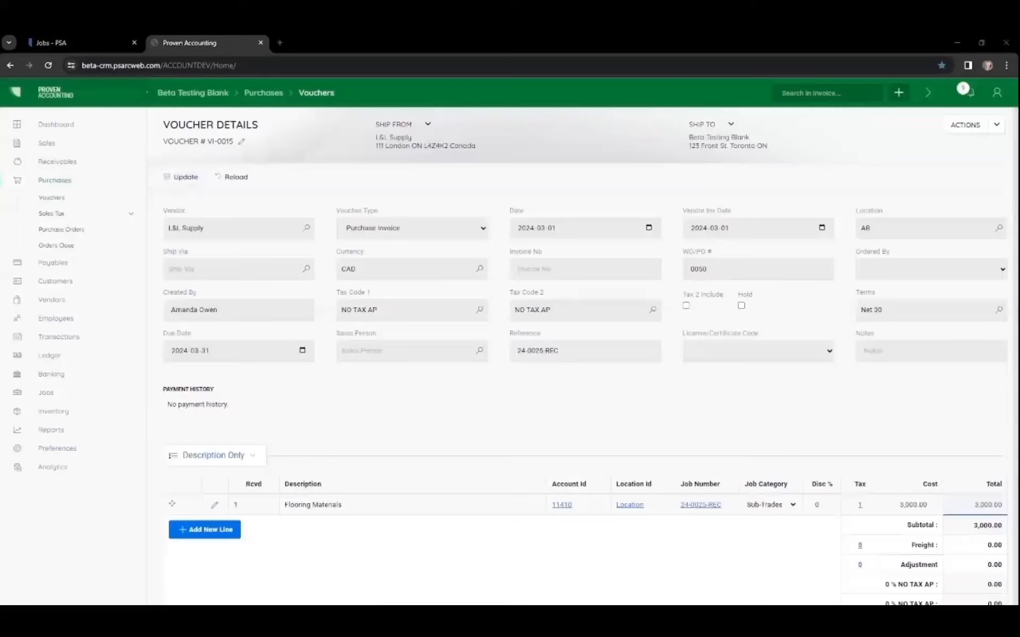
left_click(530, 269)
type("1169")
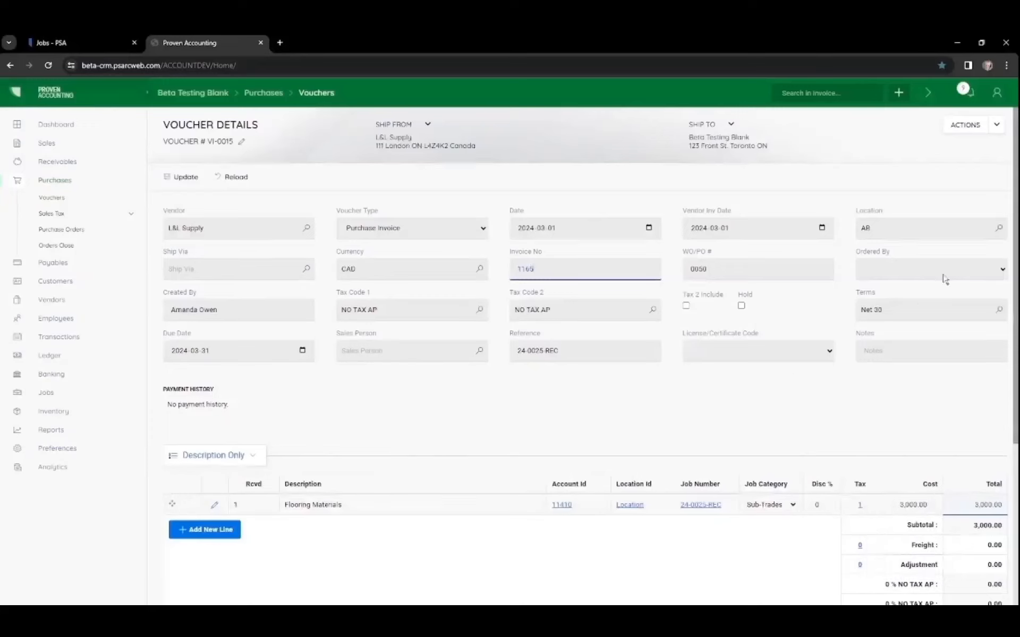
left_click(973, 127)
left_click(940, 153)
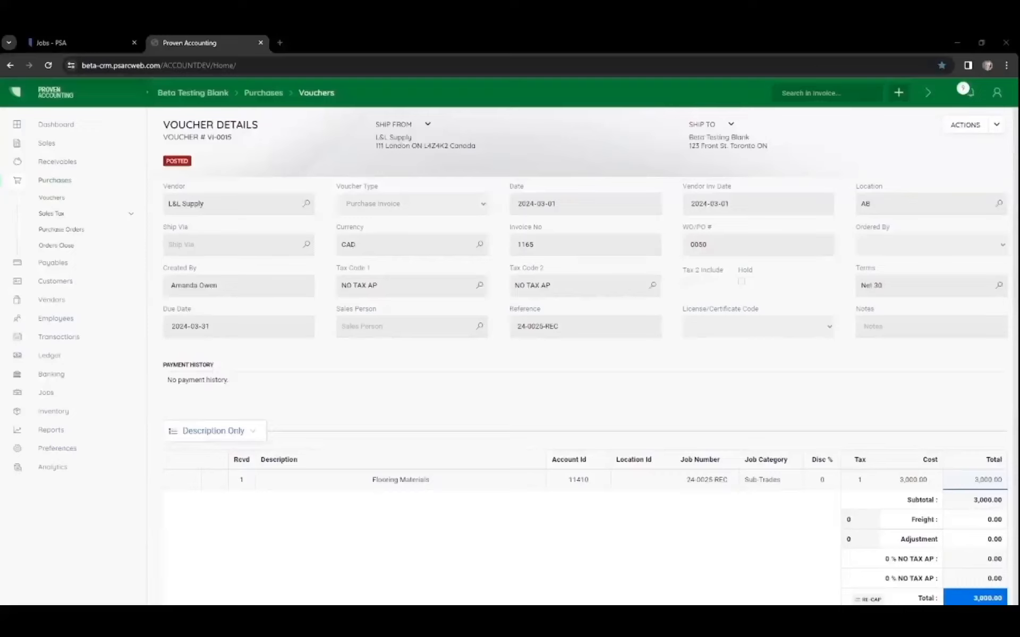
left_click(901, 98)
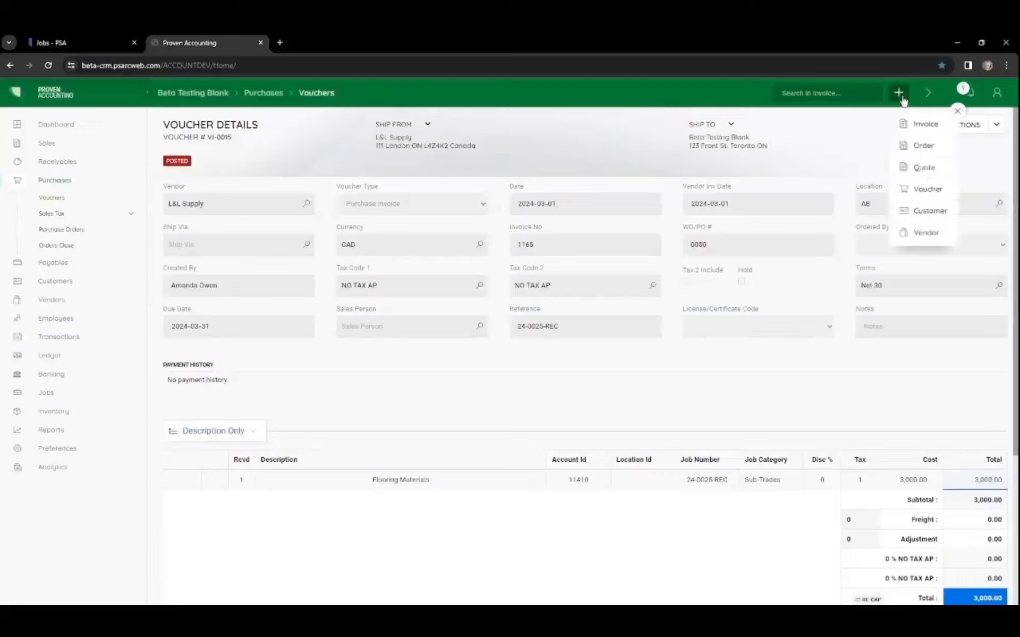
left_click(917, 191)
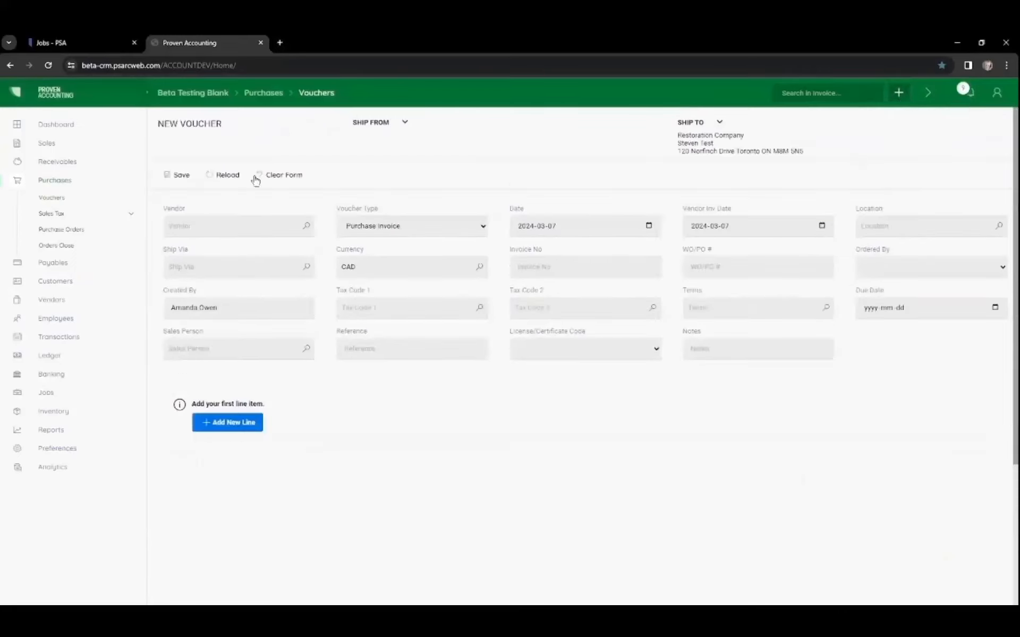
left_click(46, 202)
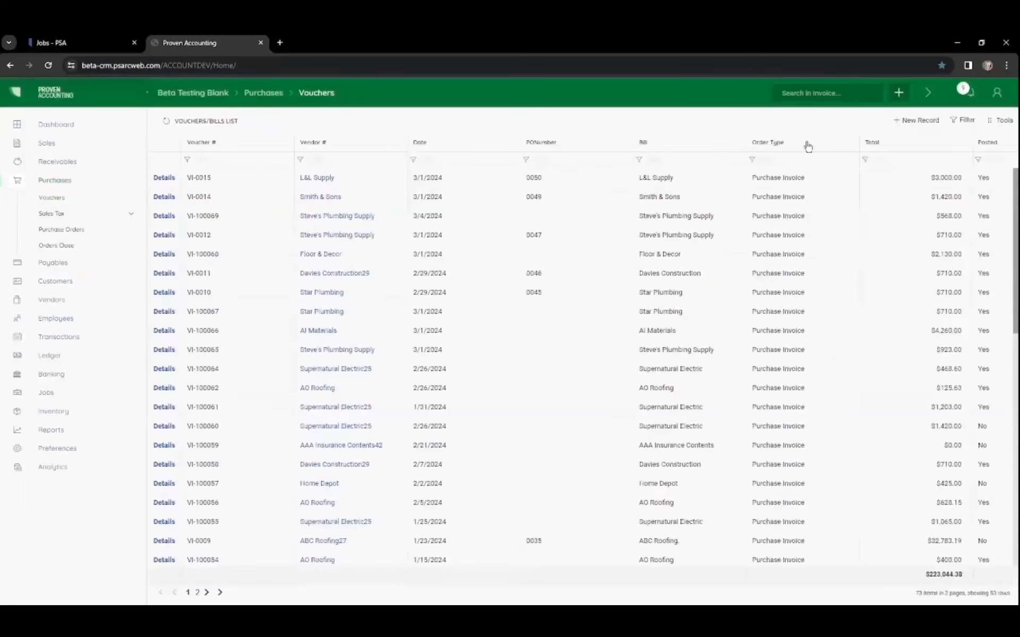
Step: Create a new voucher and select Lowes as its vendor
left_click(912, 122)
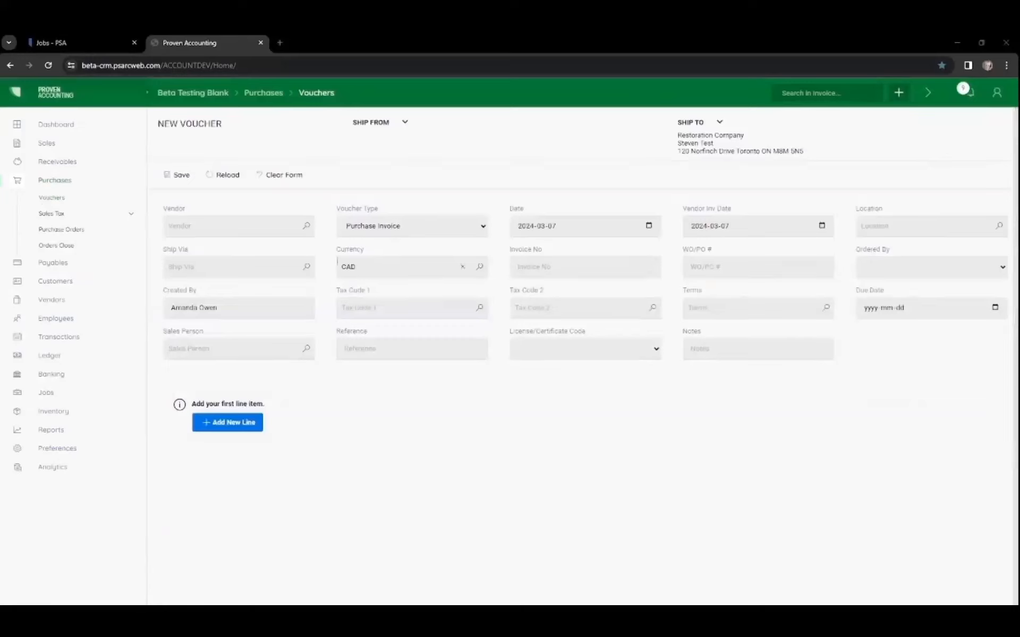
left_click(198, 227)
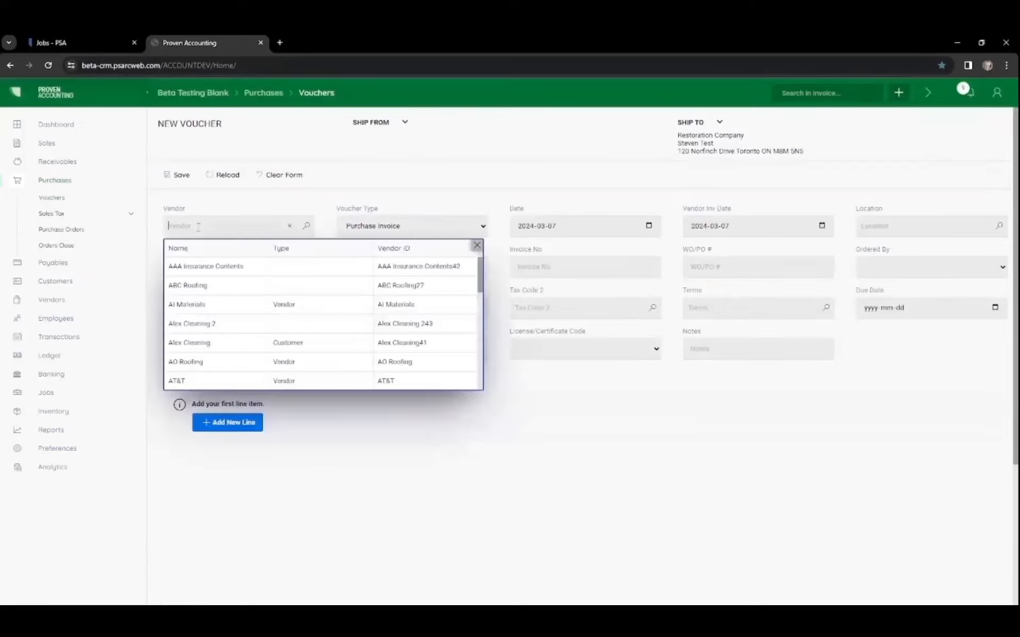
type("low")
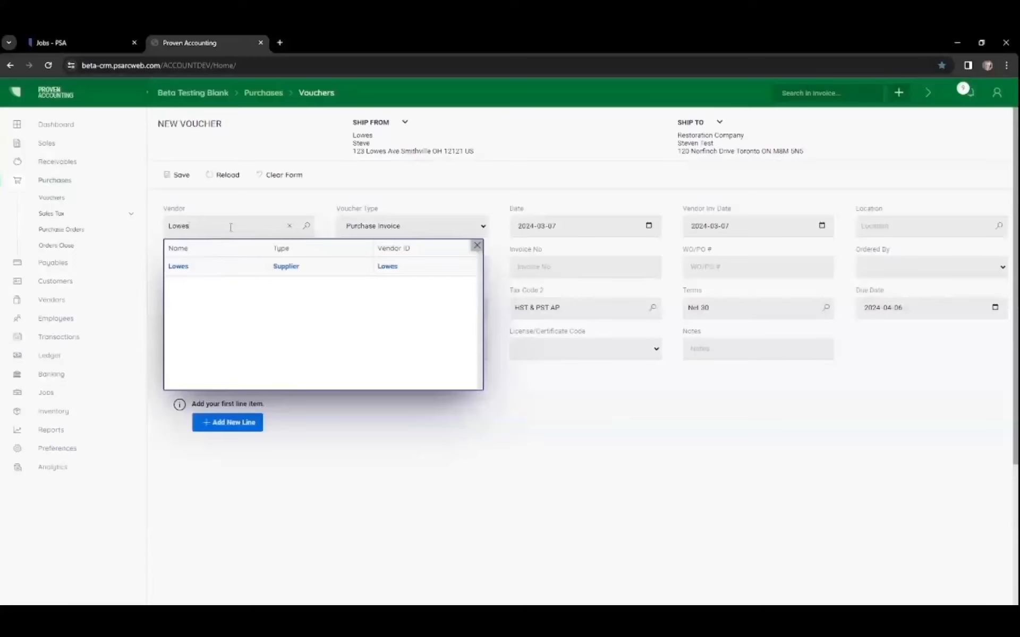
left_click(307, 225)
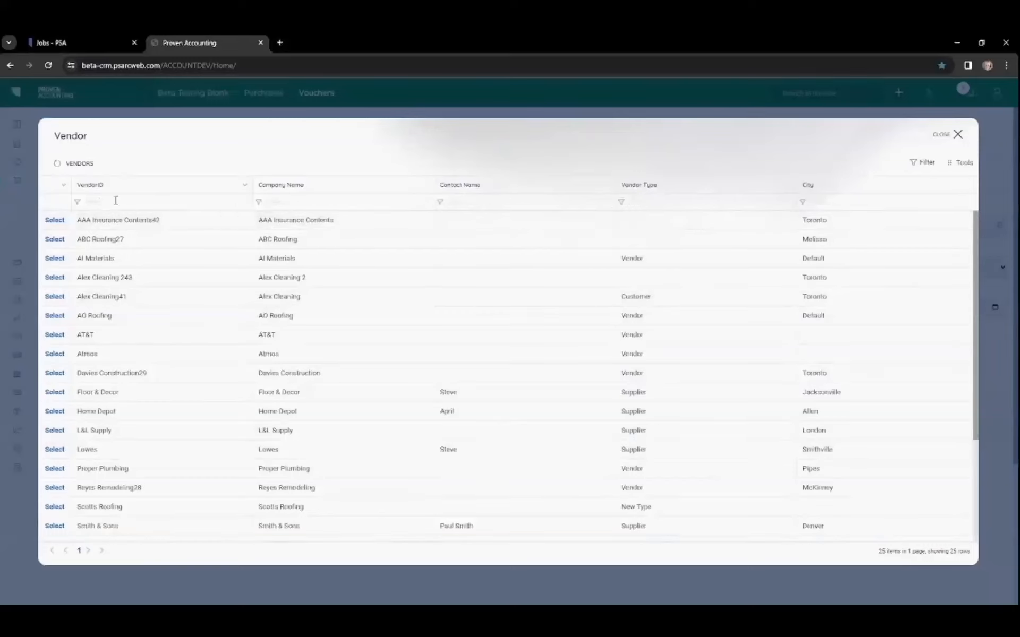
left_click(56, 450)
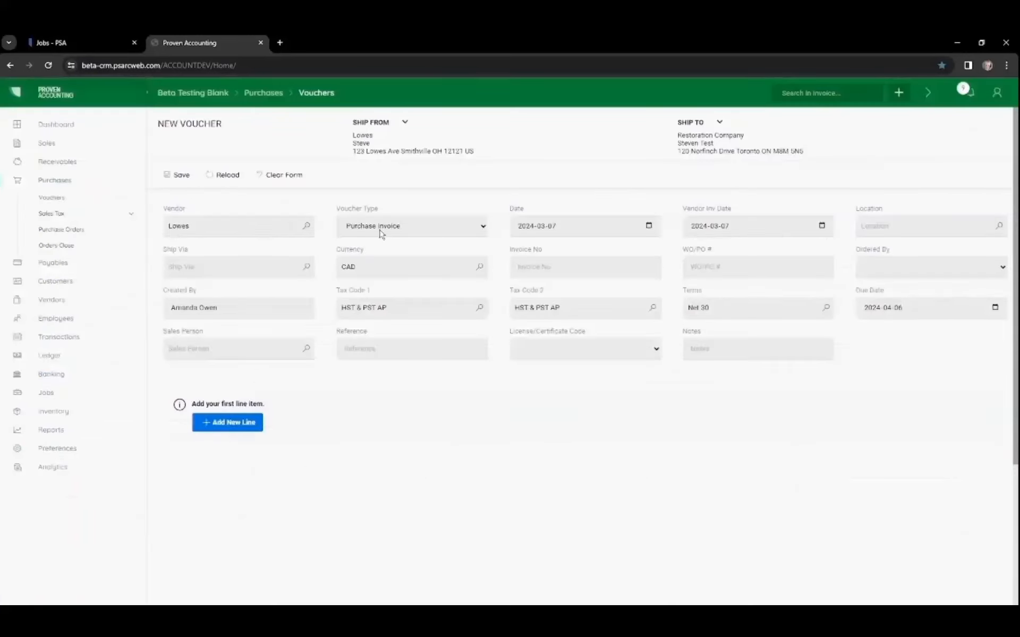
Step: Set the vendor invoice date to 2024-03-04 and the location to AB
left_click(791, 230)
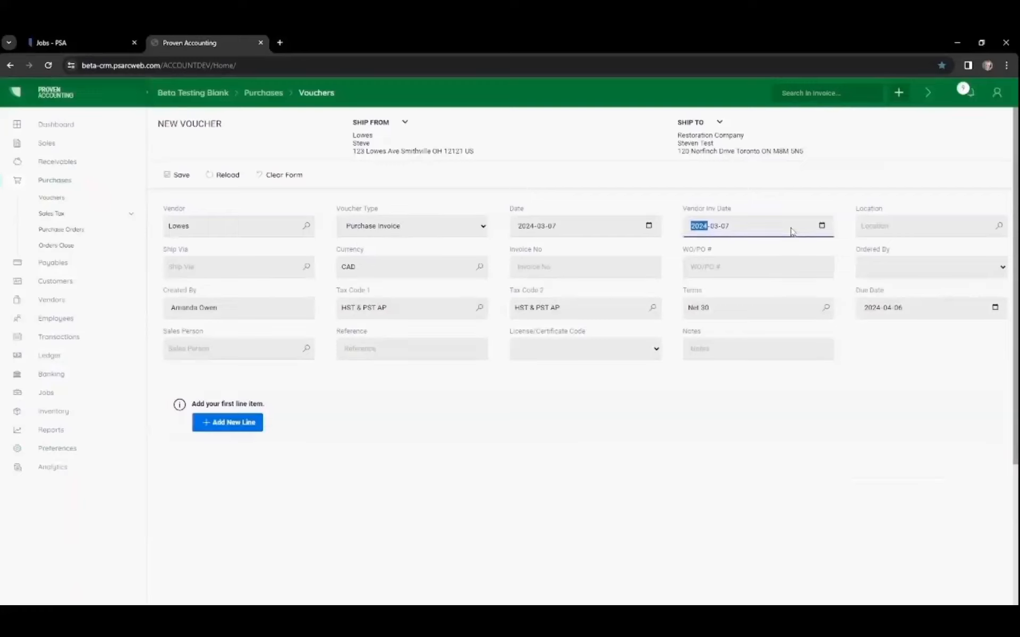
left_click(821, 227)
left_click(712, 301)
left_click(999, 227)
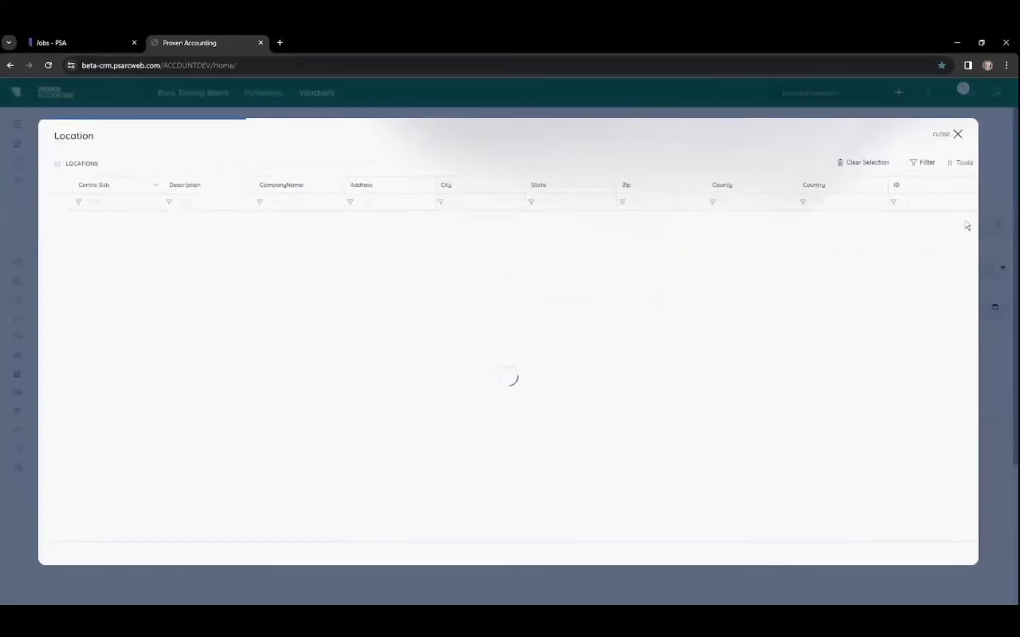
left_click(52, 221)
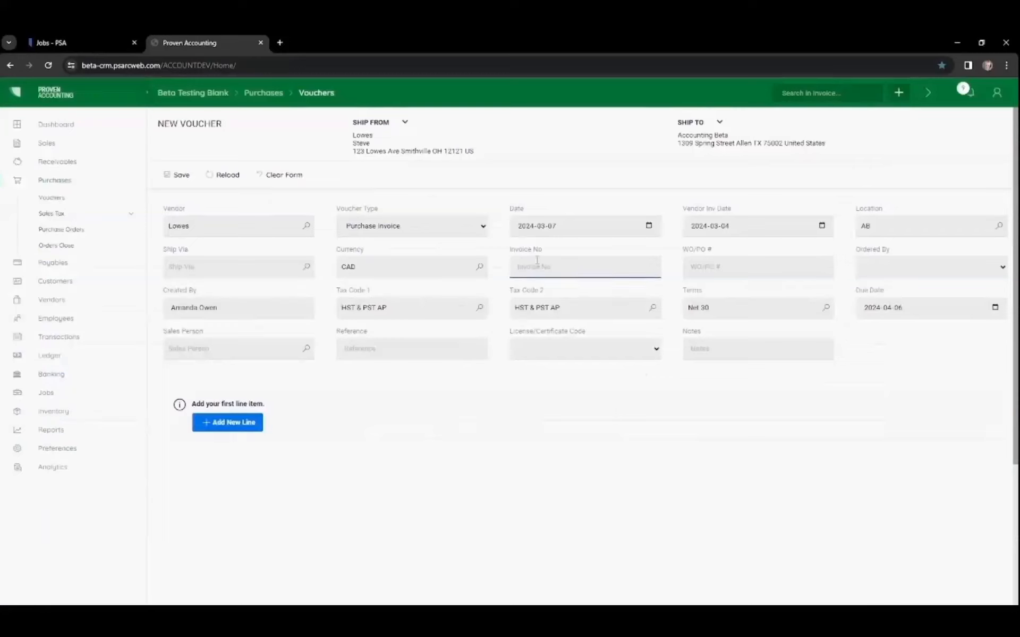
Step: Enter invoice number 6519 and add a line item described as Materials
type("6519")
left_click(227, 422)
type("Materials")
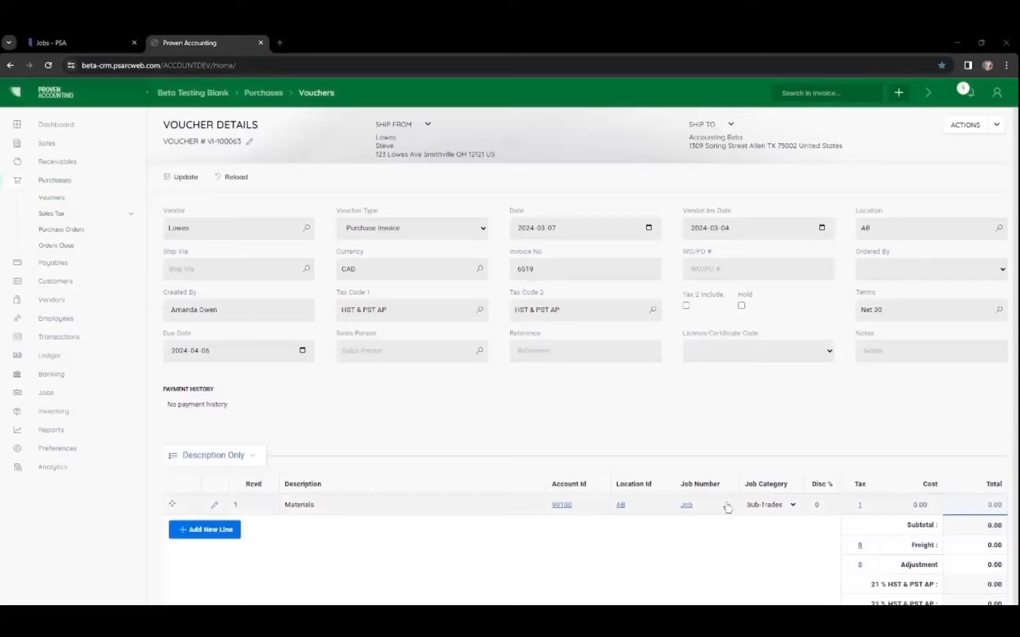
Step: Assign job 24-0025-REC to the Materials line by filtering jobs for "sof"
left_click(686, 505)
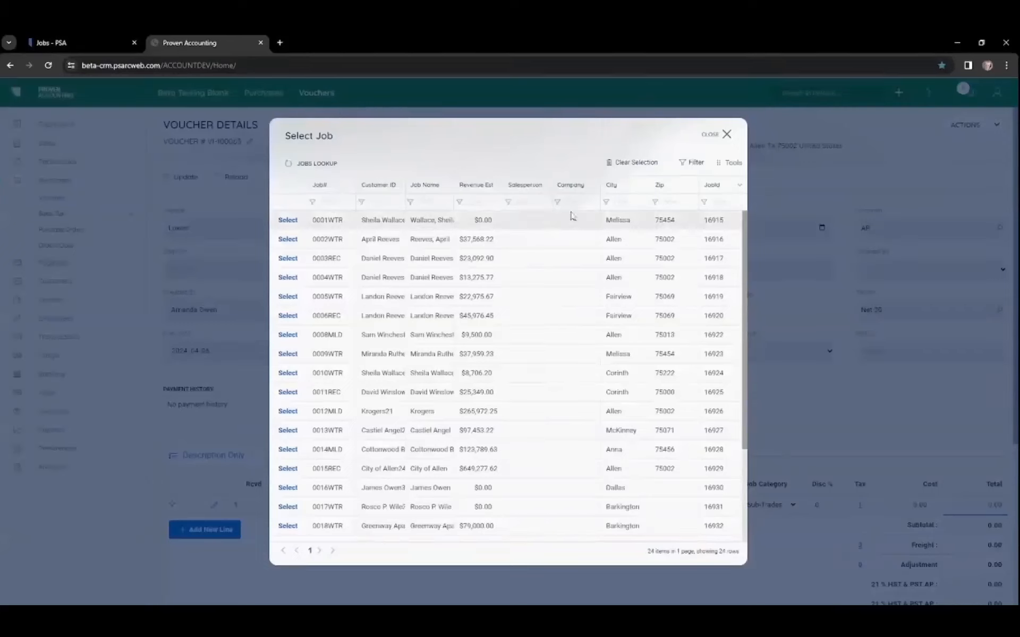
left_click(442, 206)
type("sof")
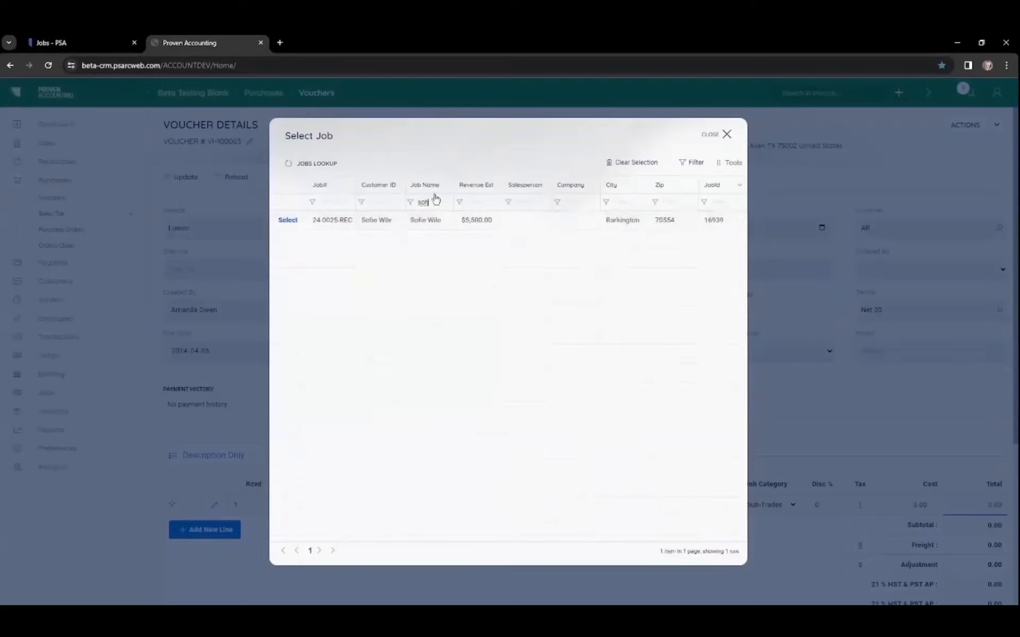
left_click(288, 220)
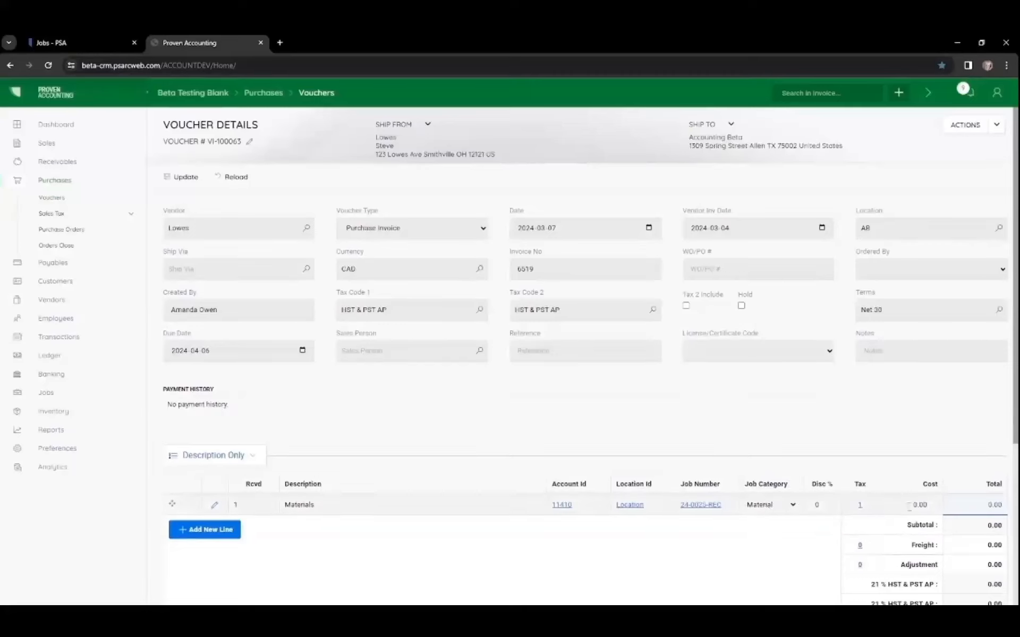
Step: Set the line's cost to 1500 and post the voucher
left_click(900, 503)
type("1500")
left_click(784, 553)
left_click(967, 125)
left_click(935, 152)
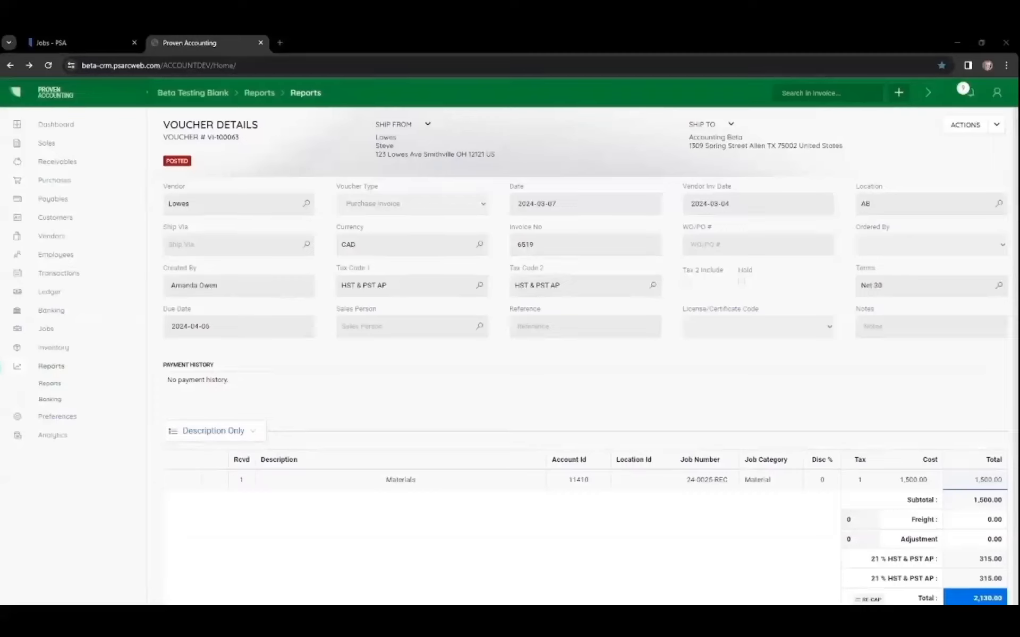
Step: Open the Payables Aging Summary report and review its date options and entries
left_click(49, 383)
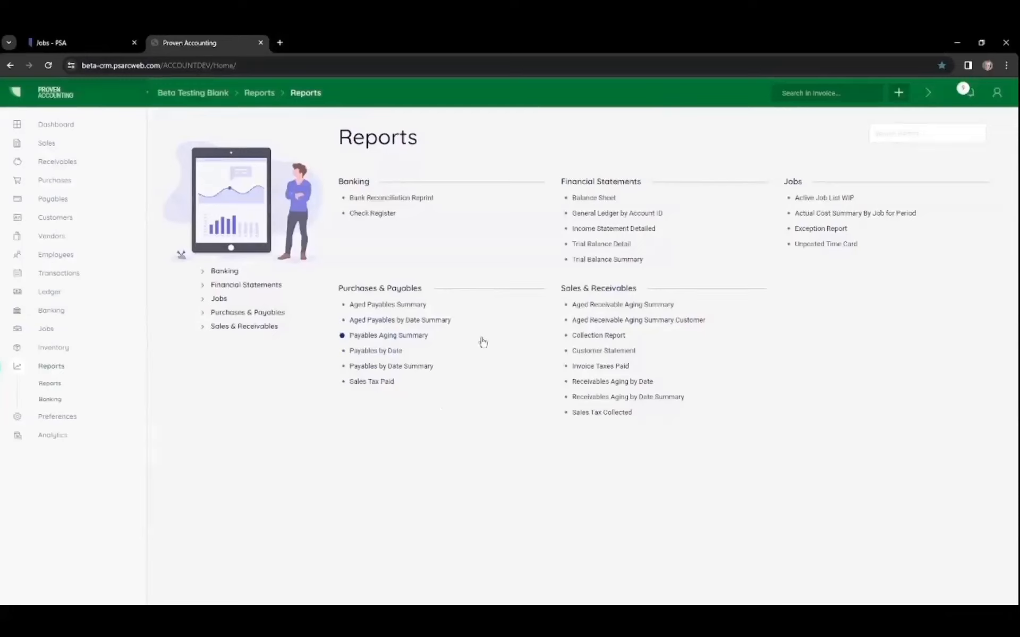
left_click(383, 335)
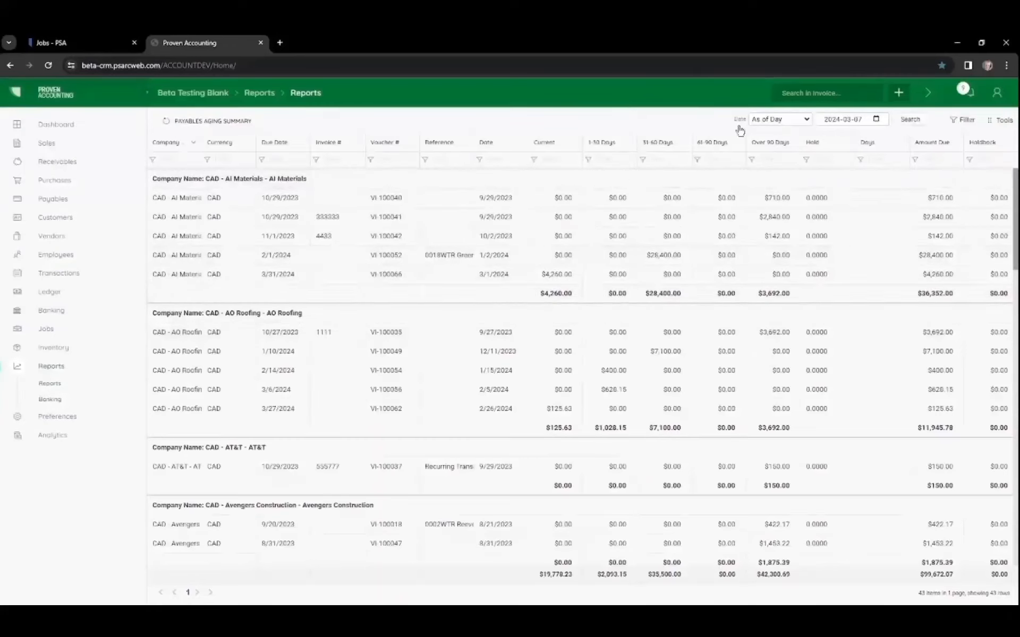
left_click(807, 126)
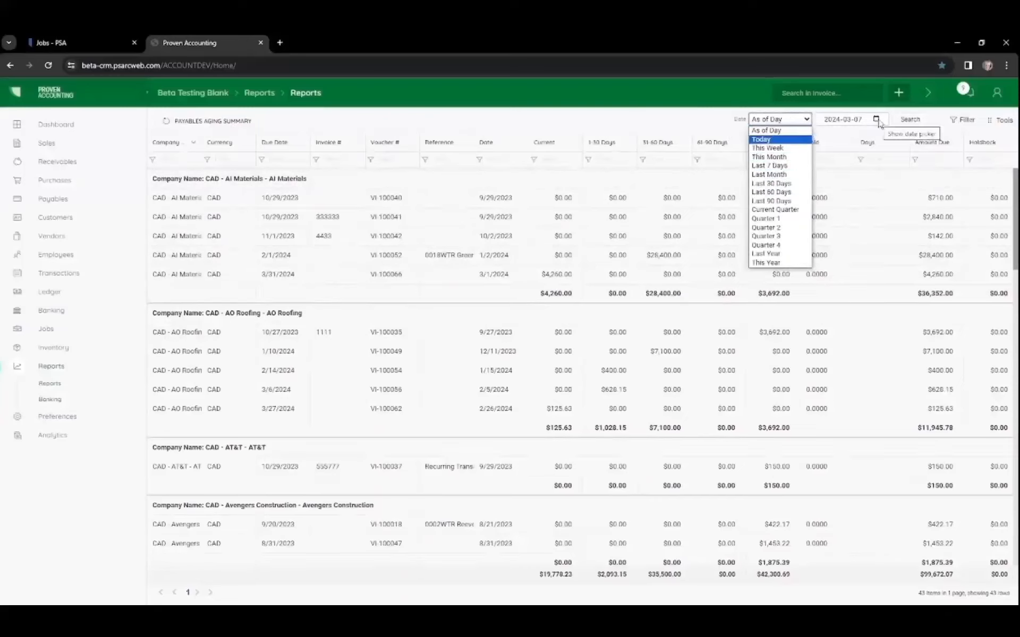
left_click(714, 117)
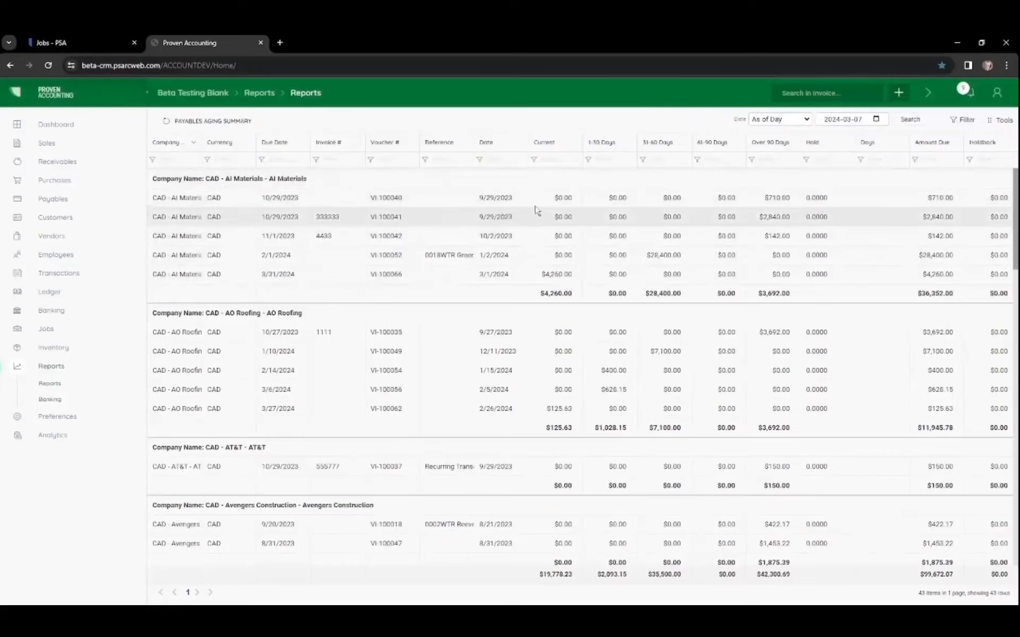
scroll(625, 201, "down", 5)
Step: Export the report to Excel with the title "3.7 - Payables Aging Summary"
left_click(998, 120)
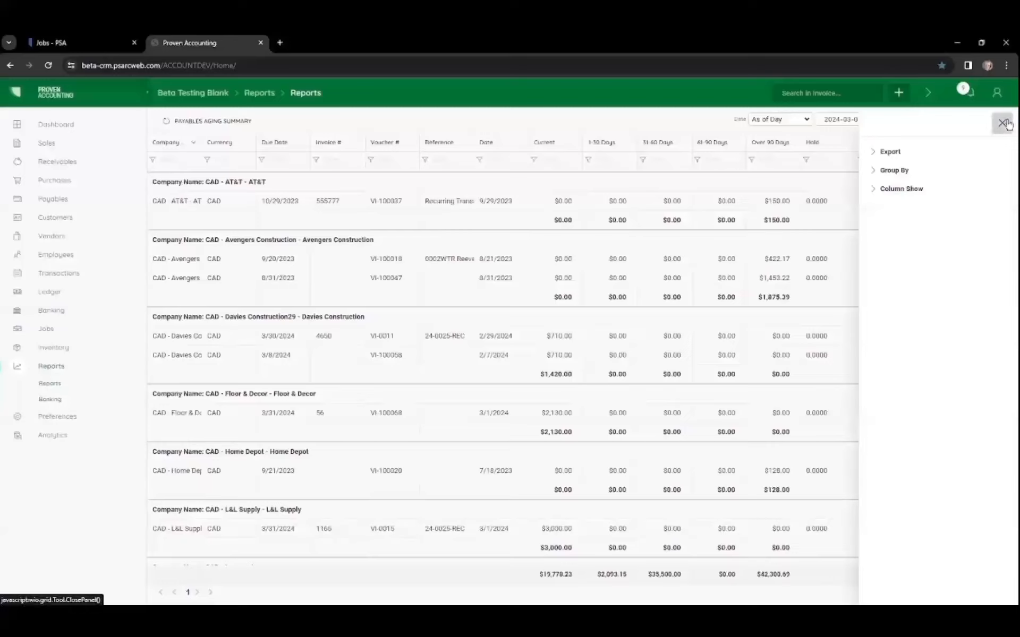
left_click(890, 153)
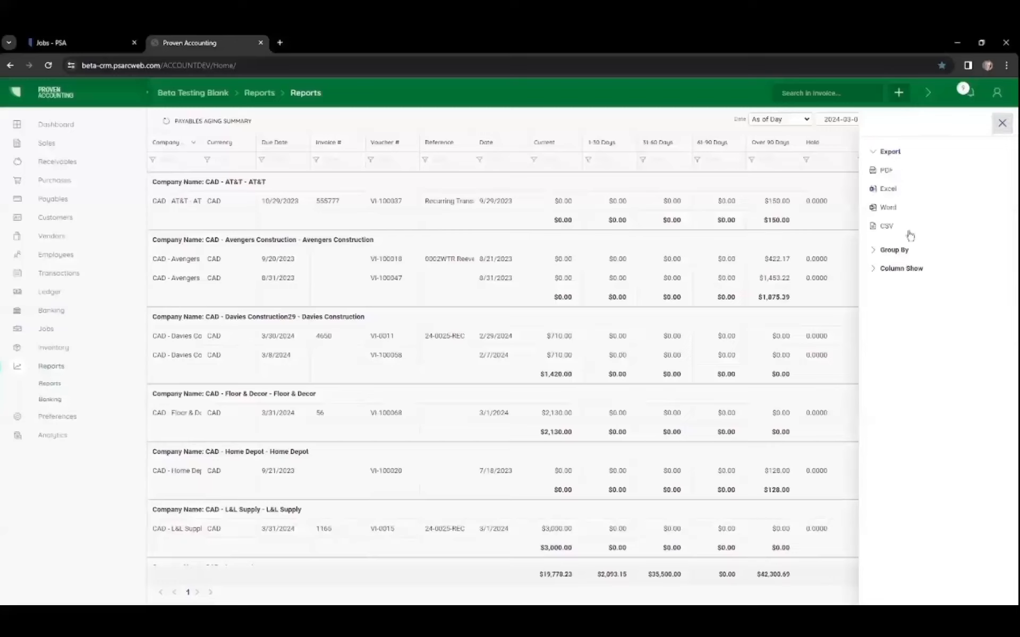
left_click(894, 192)
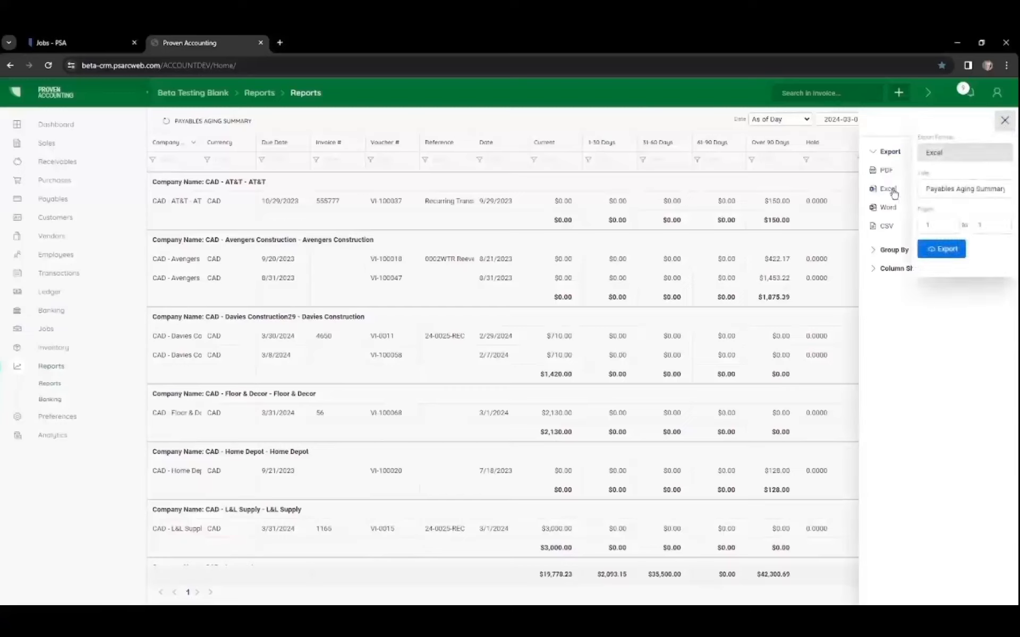
left_click(925, 188)
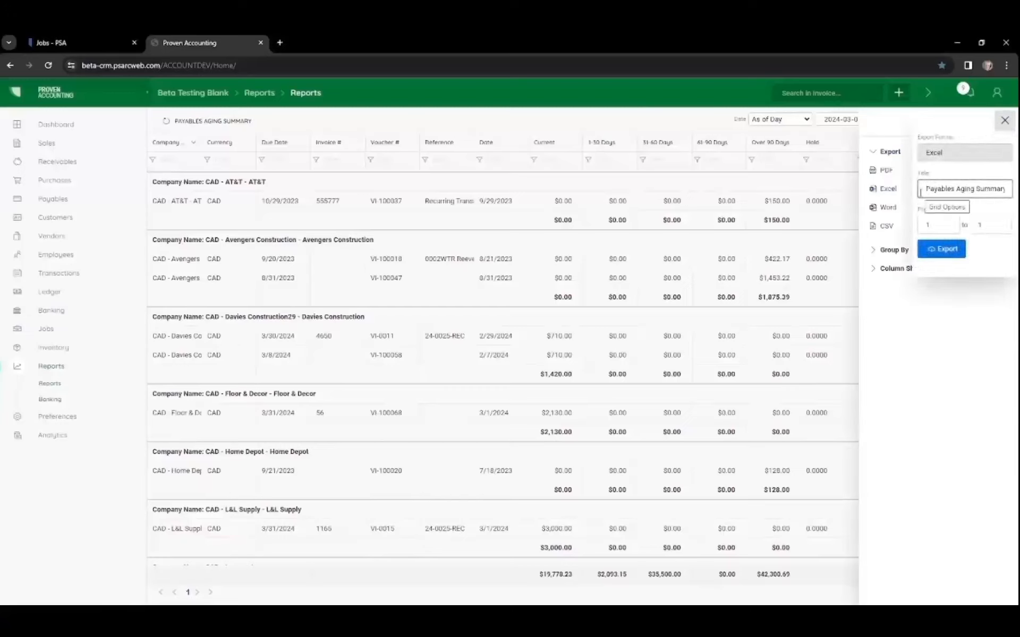
type("3 ")
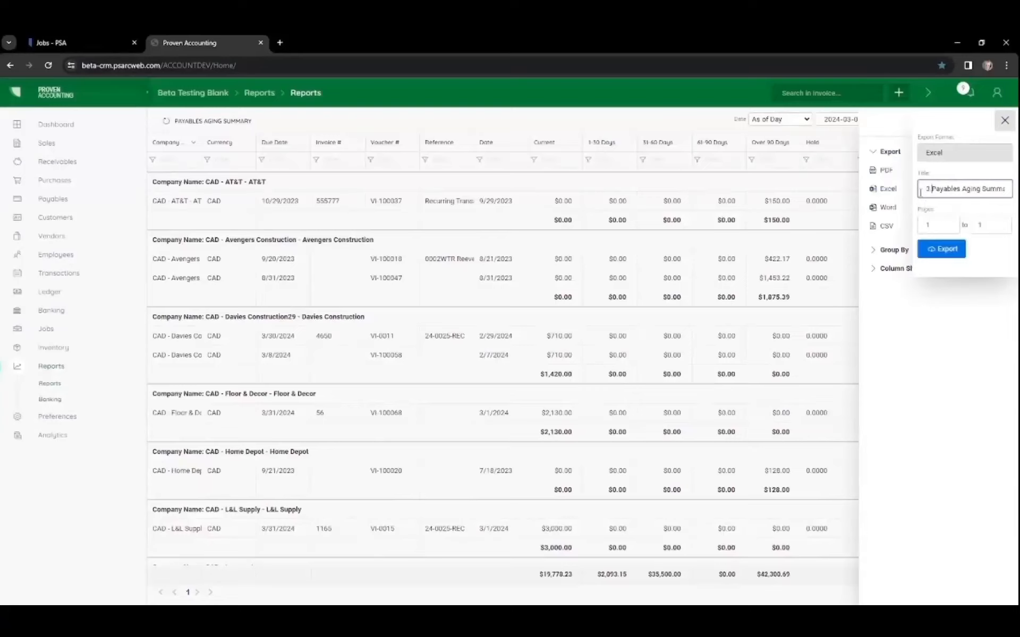
type(".7 -")
left_click(948, 249)
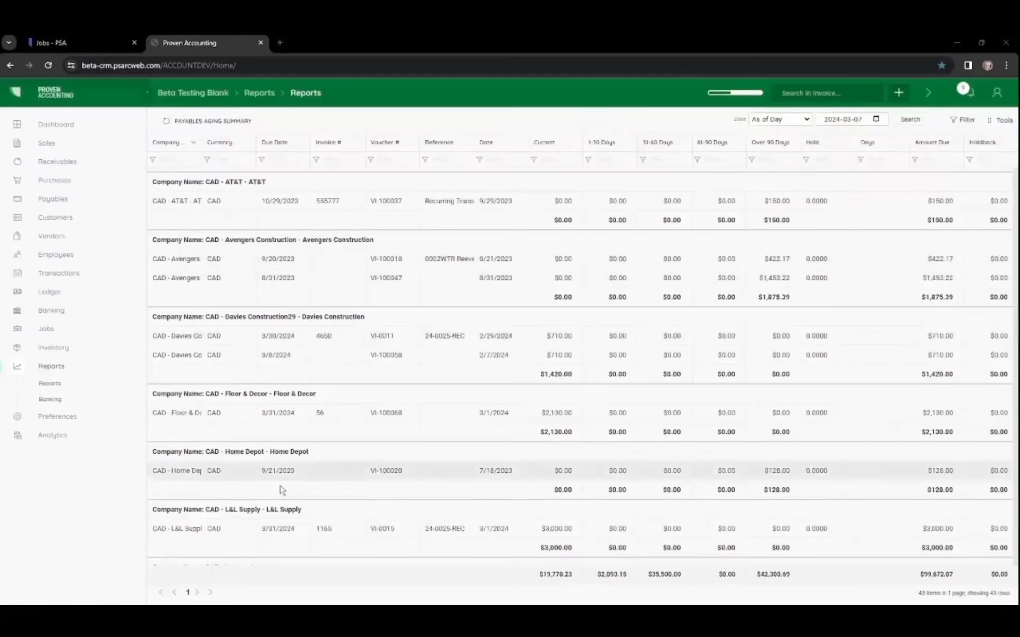
Step: Open the Aged Payables Summary report
left_click(49, 383)
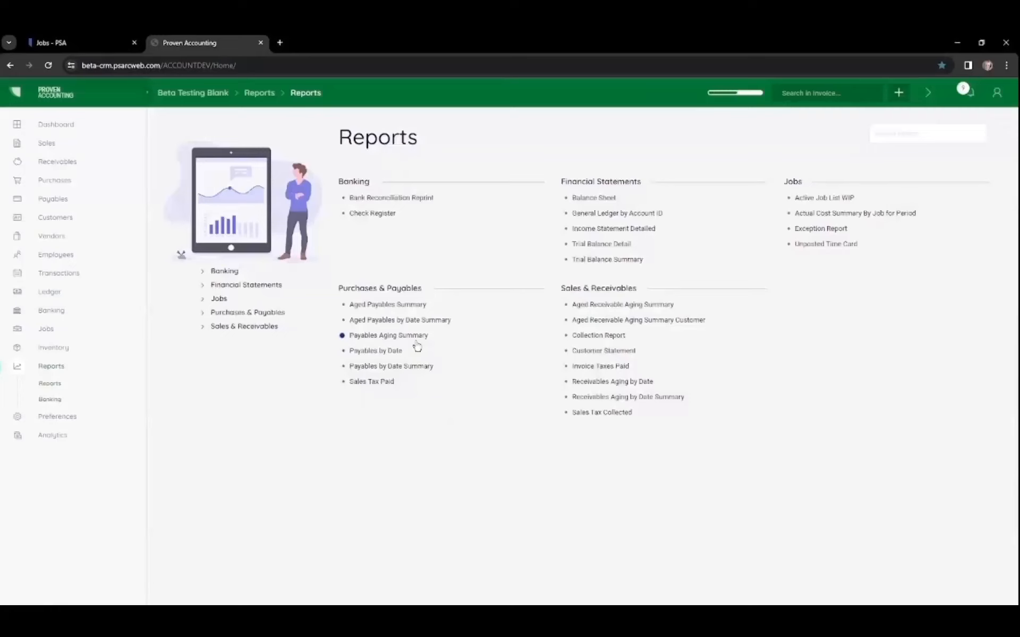
left_click(413, 305)
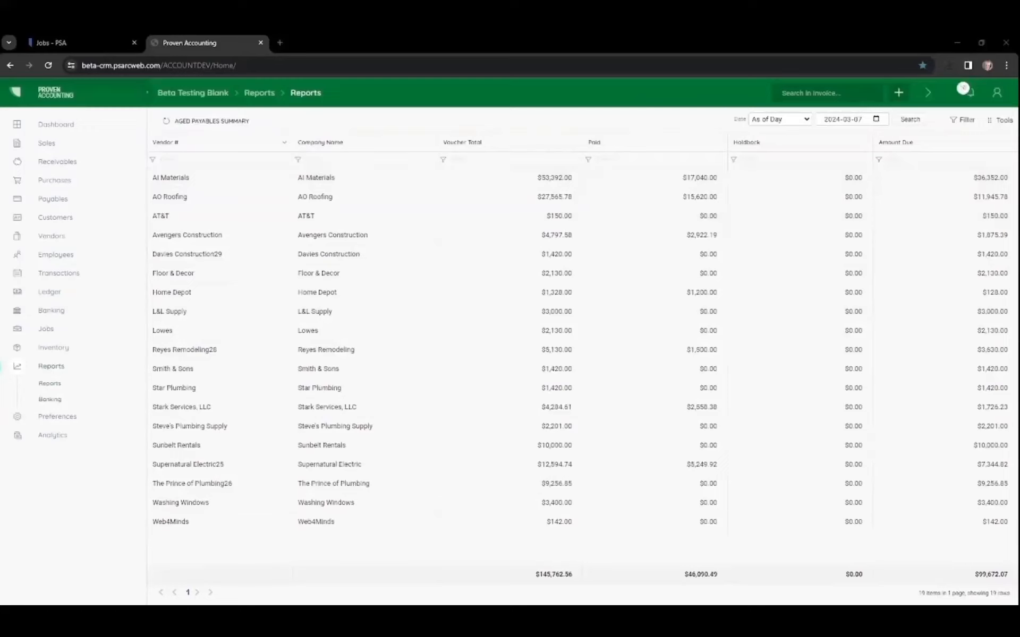
Step: Assign the next check number and select the AI Materials, Avengers Construction and Reyes Remodeling28 vouchers for payment
left_click(53, 198)
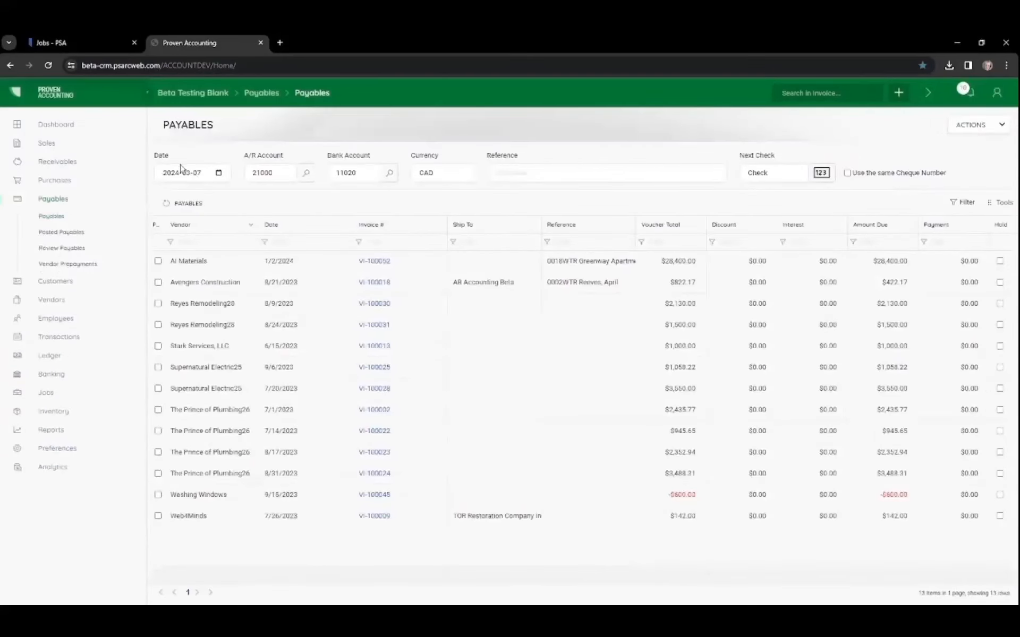
left_click(821, 173)
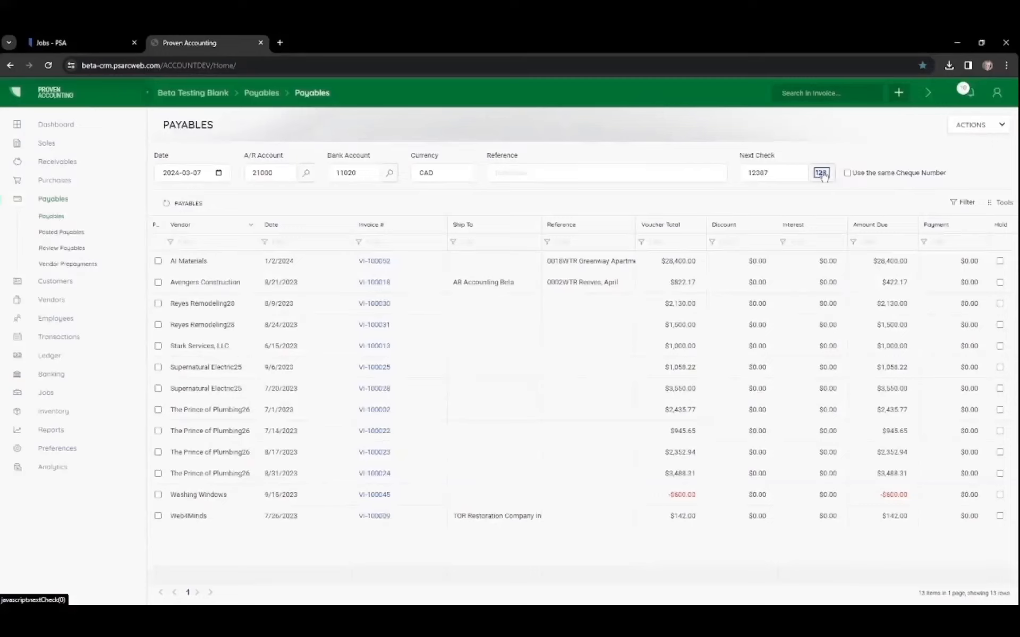
left_click(158, 262)
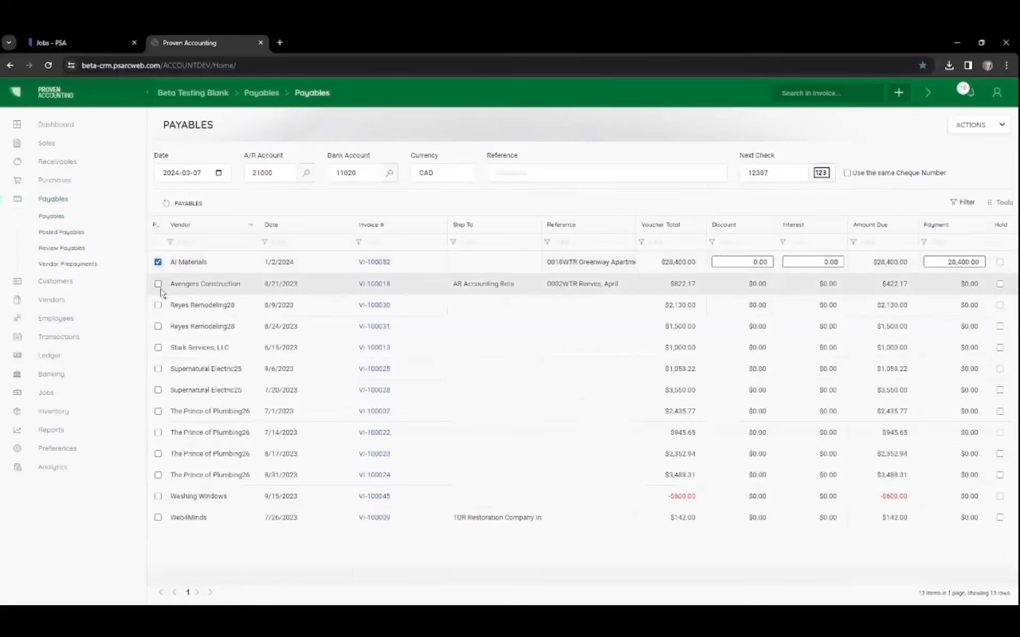
left_click(159, 284)
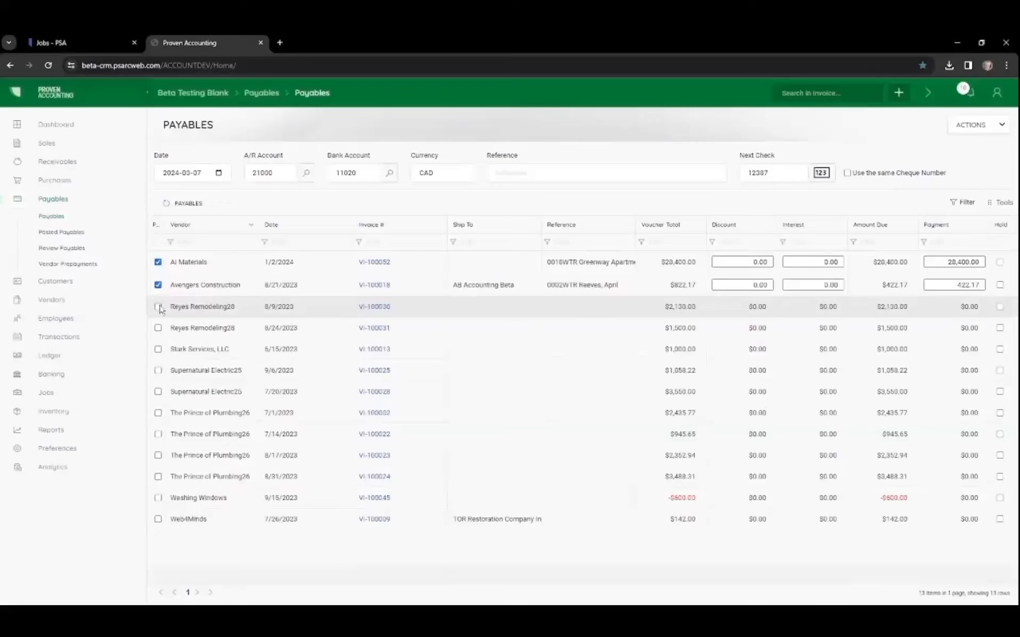
left_click(158, 307)
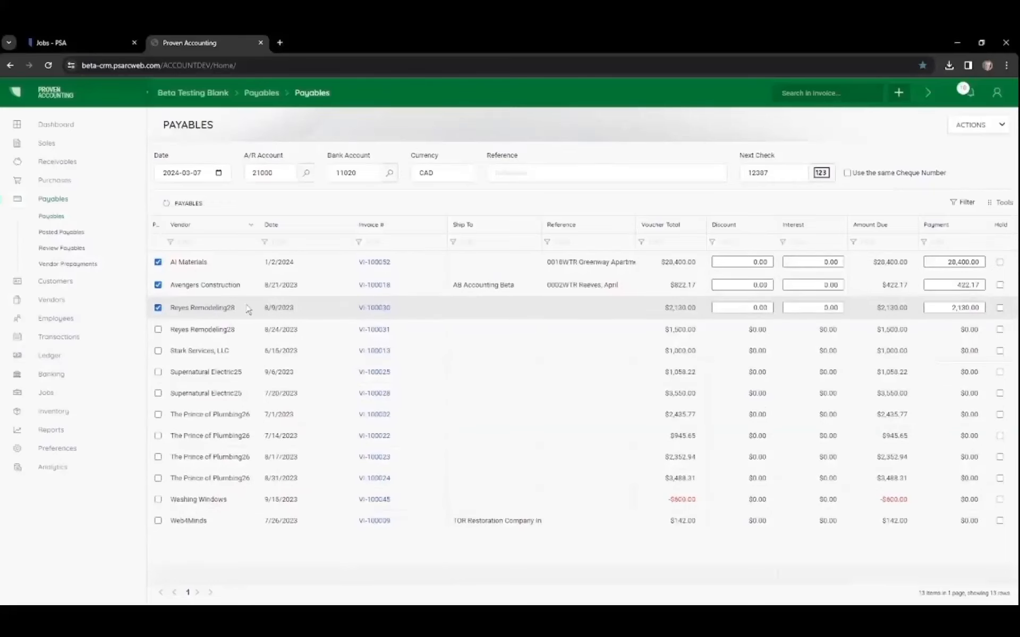
Step: Print the payables report for the selected vouchers
left_click(987, 125)
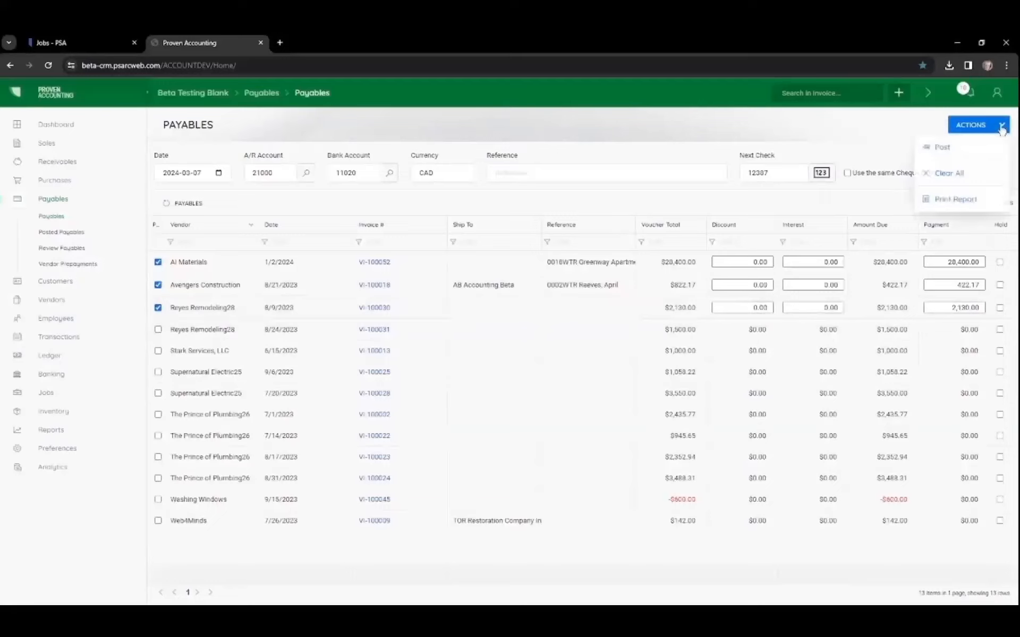
left_click(947, 205)
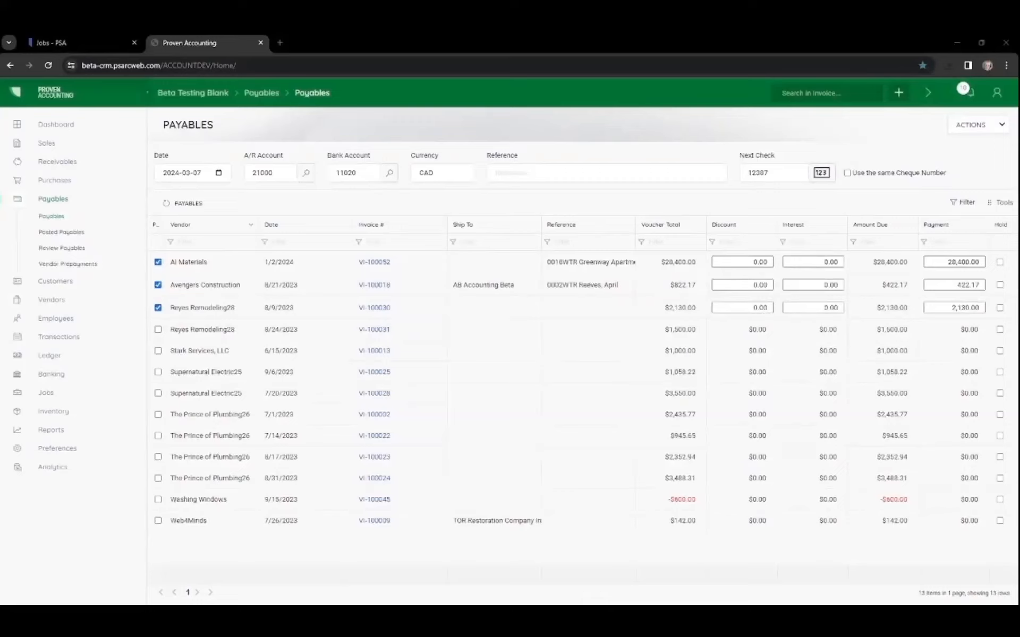
Step: Post the three selected payments and print their checks
left_click(1001, 126)
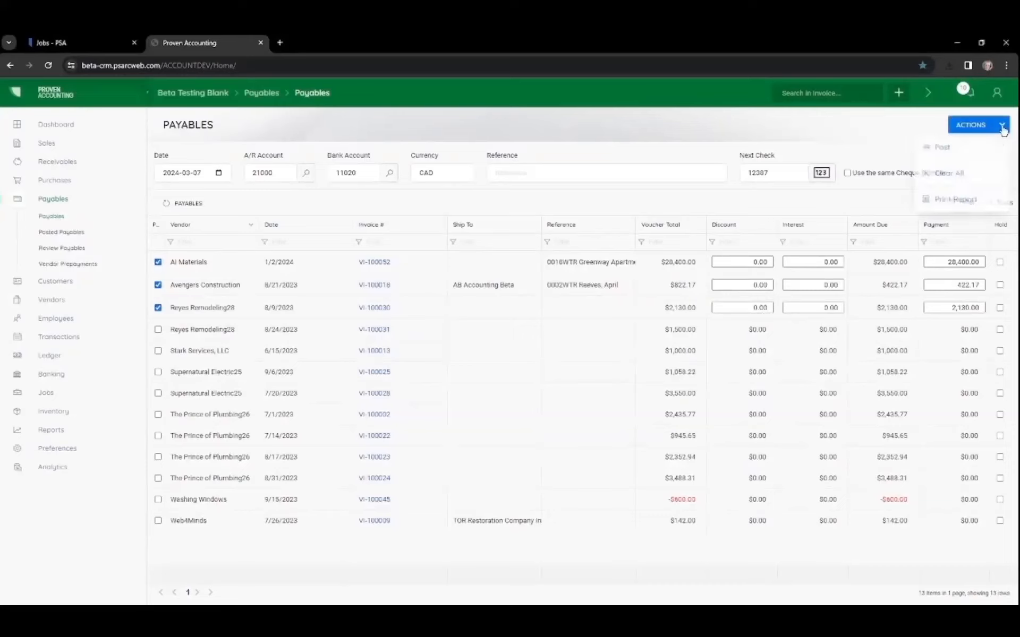
left_click(962, 150)
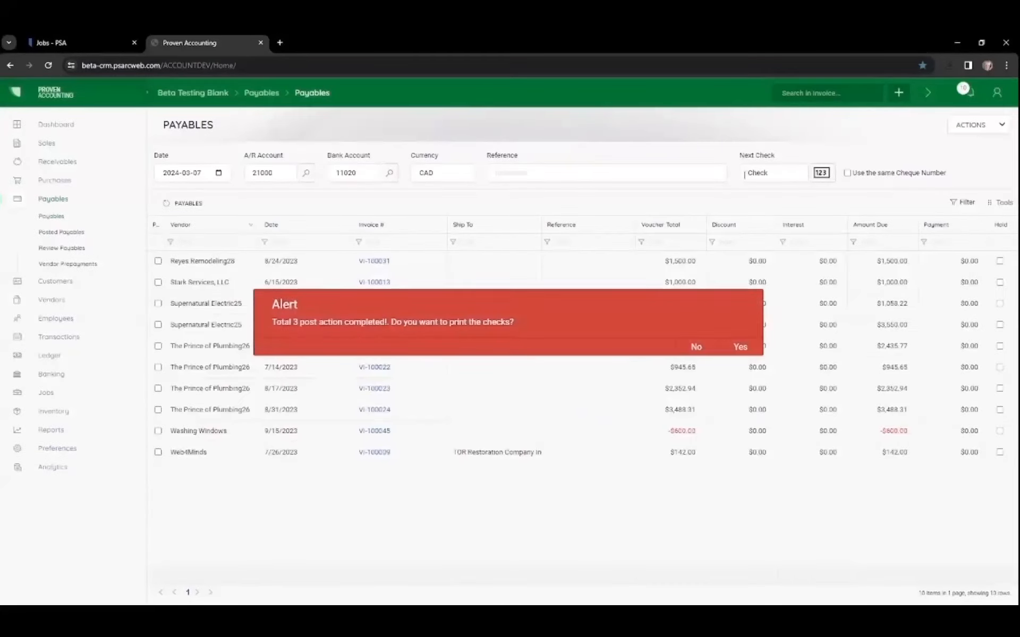
left_click(740, 347)
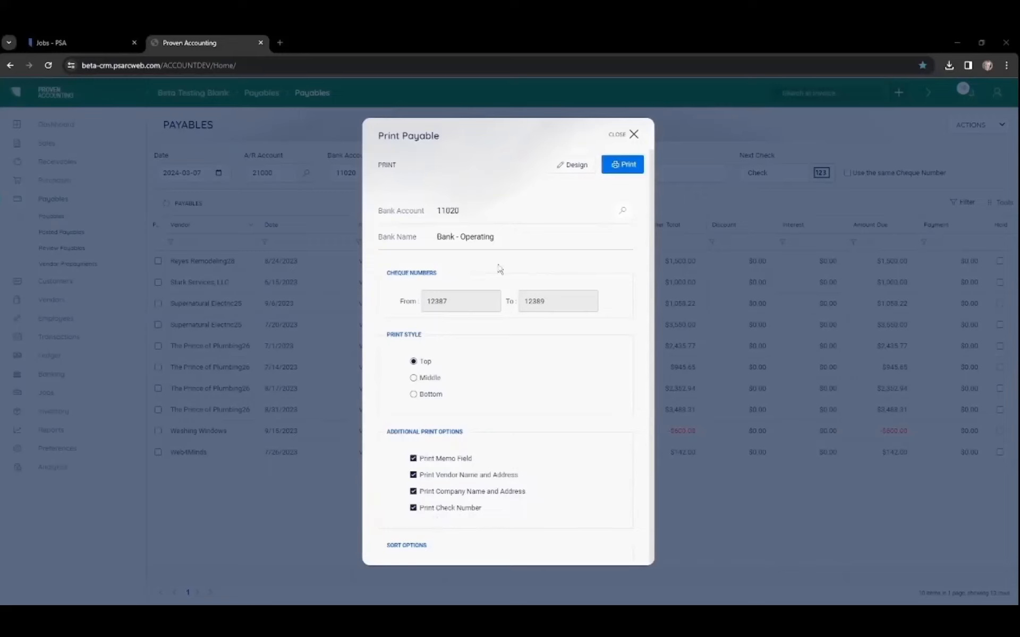
left_click(629, 166)
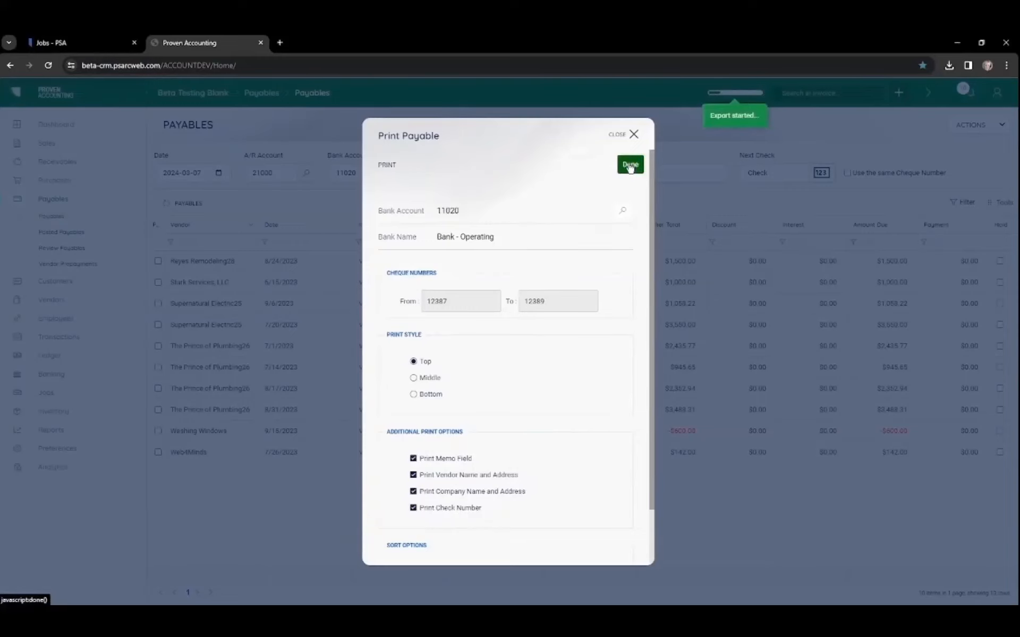
left_click(630, 165)
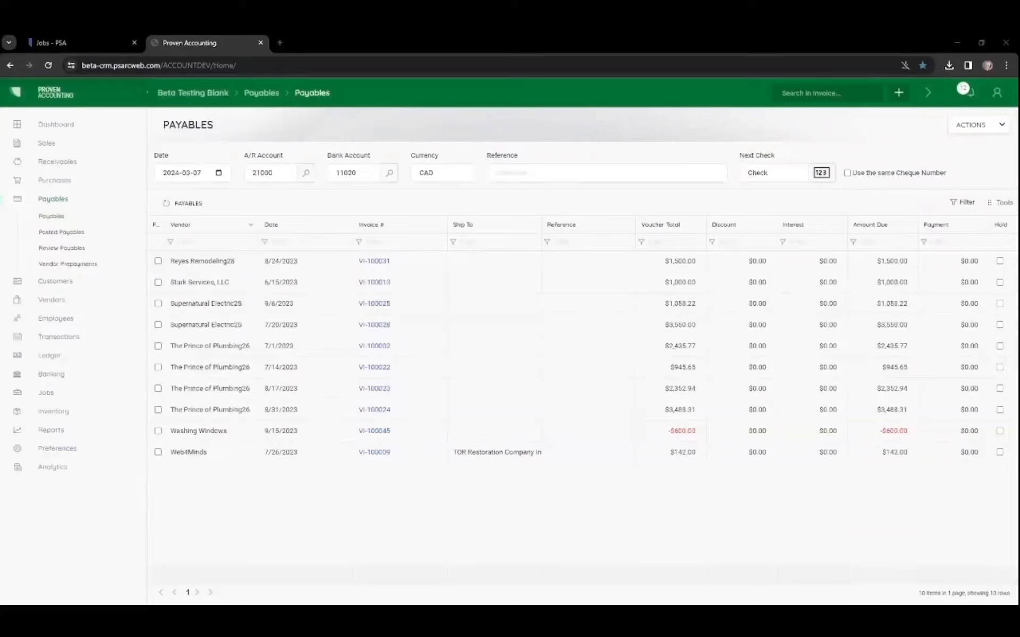
Step: Create a returned payment for the posted Reyes Remodeling28 payable PAY-100018
left_click(61, 232)
left_click(181, 213)
left_click(978, 125)
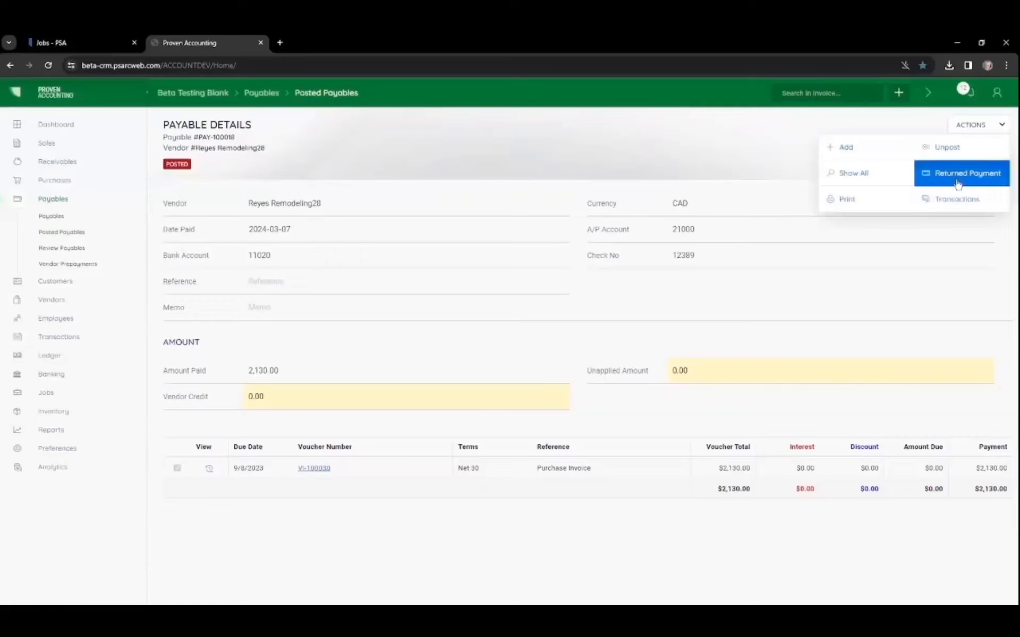
left_click(958, 174)
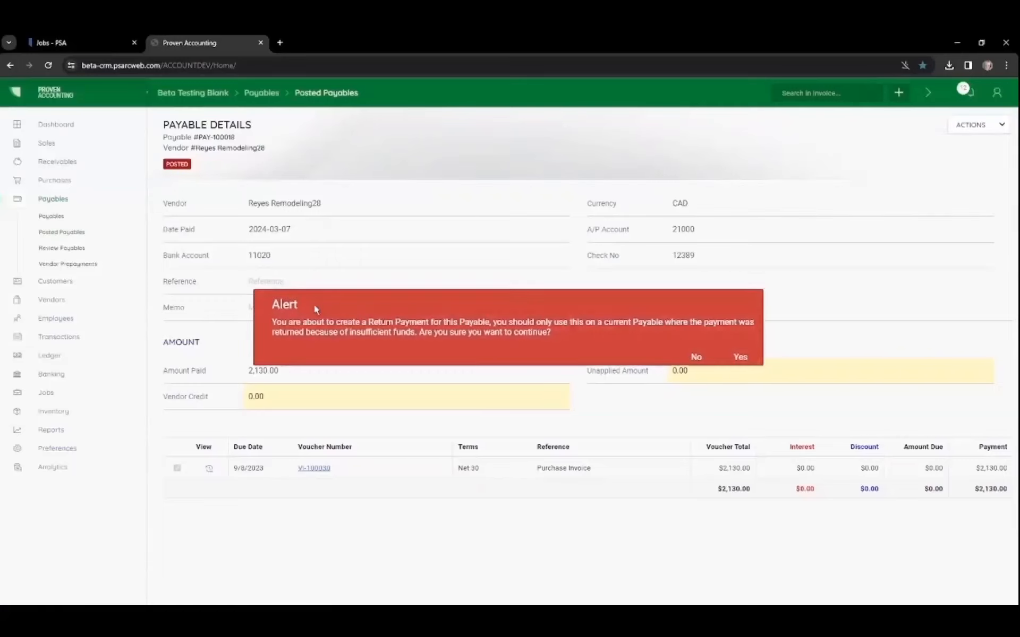
left_click(739, 358)
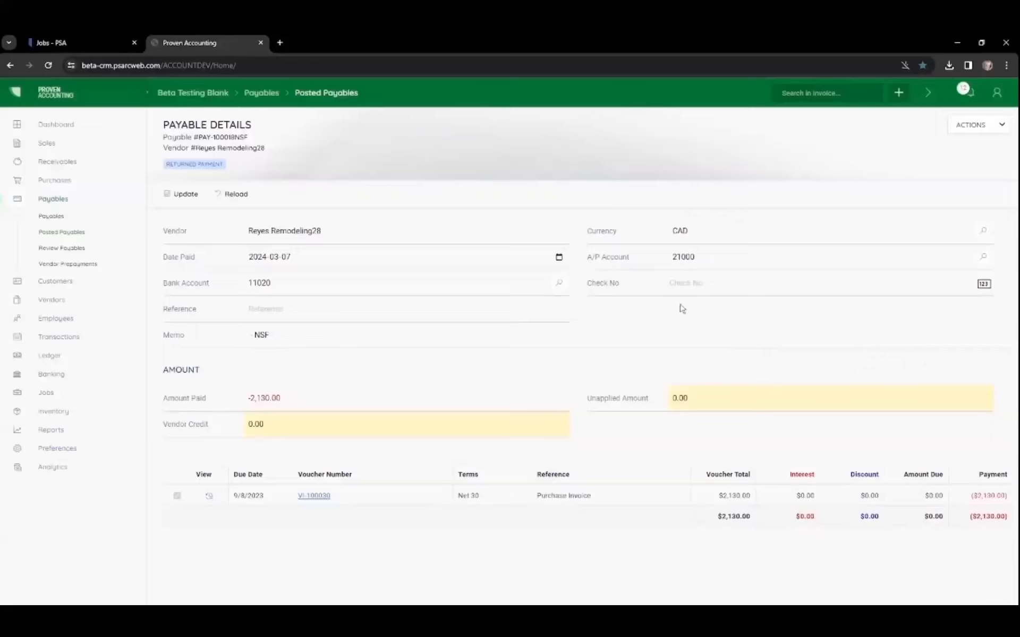
Step: Set the returned payment's check number to 12389 and replace its memo with "Lost Check - Never Cashed"
left_click(689, 287)
type("12305")
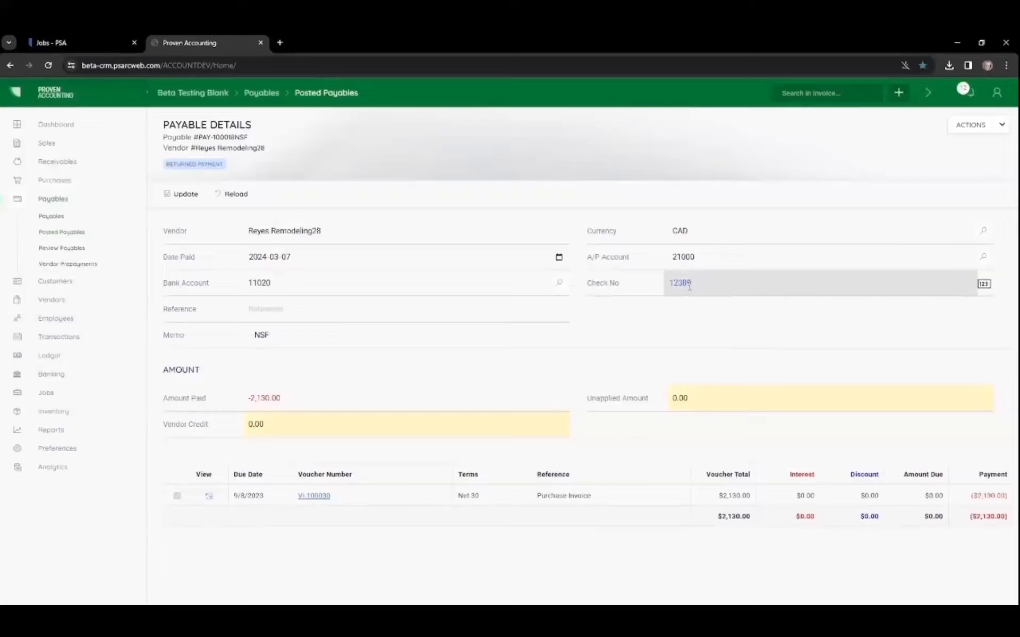
left_click(270, 310)
left_click_drag(278, 335, 182, 331)
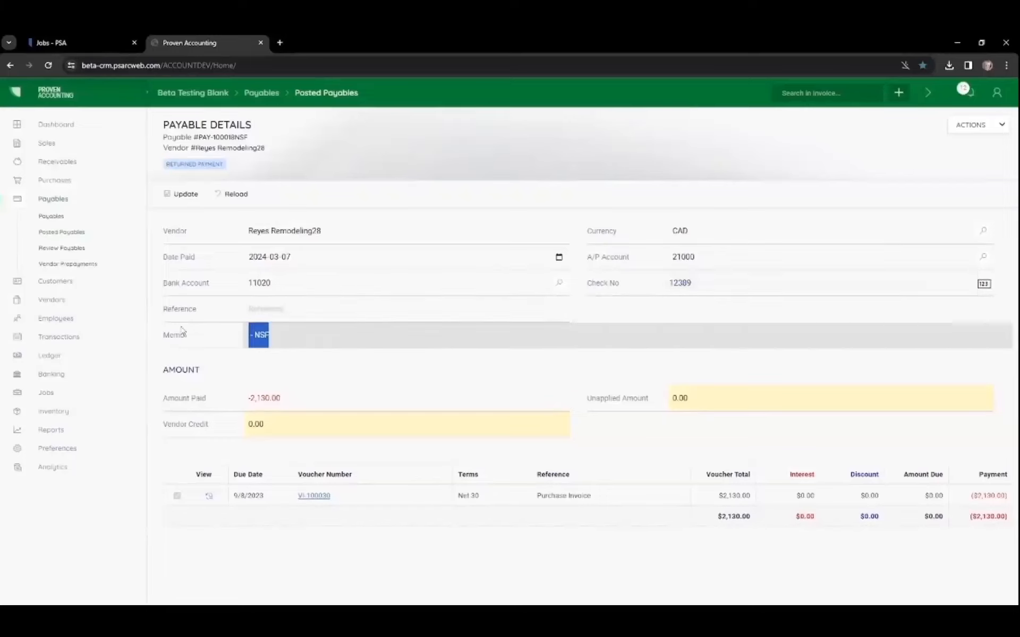
type("Lost Ch")
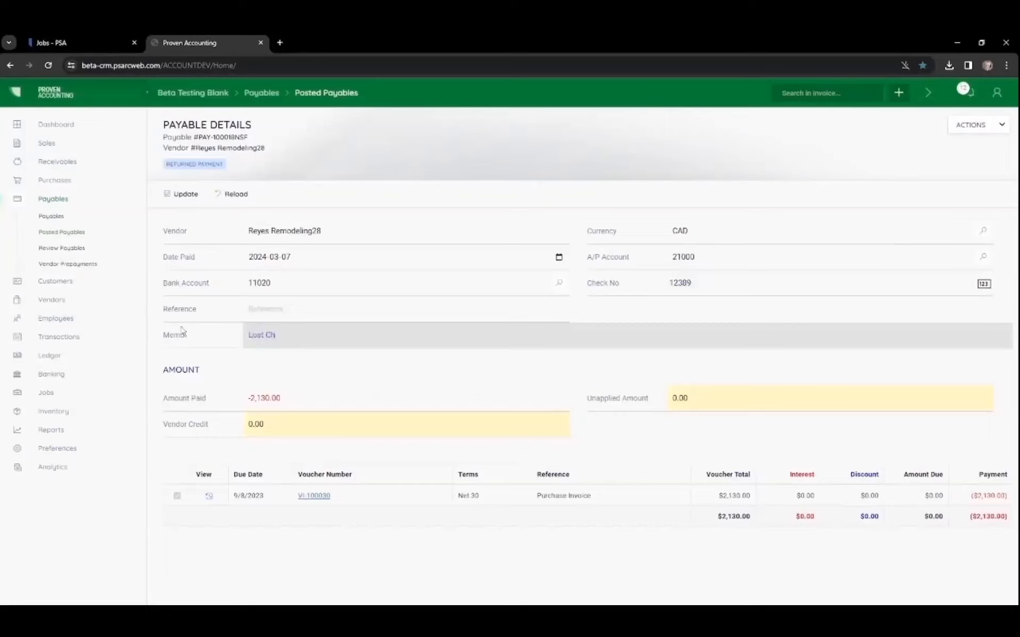
type("eck - Never Cashe")
Step: Set the payables reference to EFT, use the same cheque number, and set the next check to 99999
left_click(51, 216)
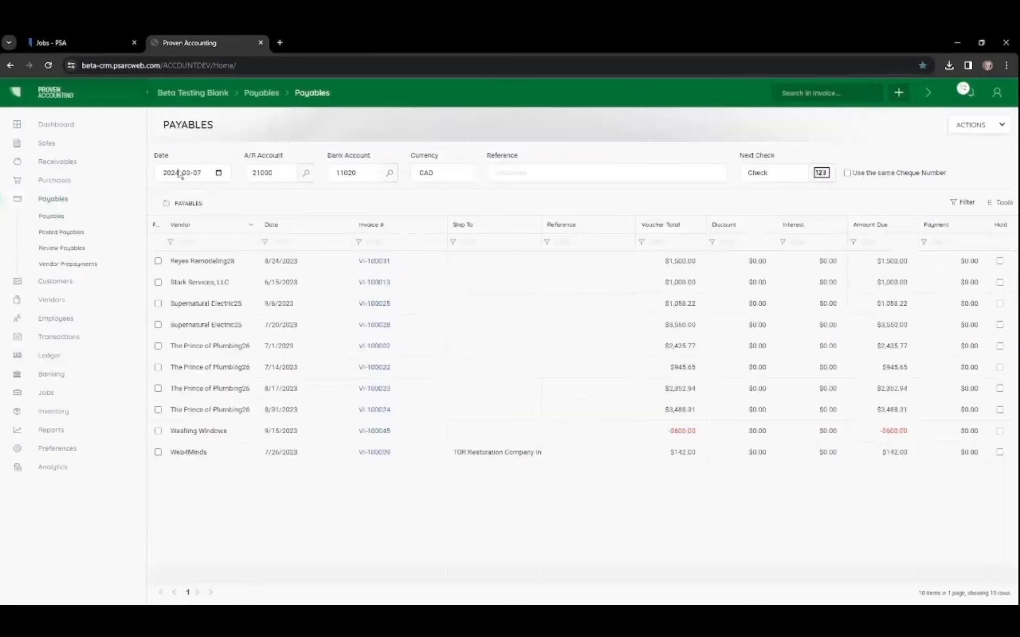
left_click(517, 173)
type("EFT")
left_click(847, 172)
left_click(776, 172)
type("99999")
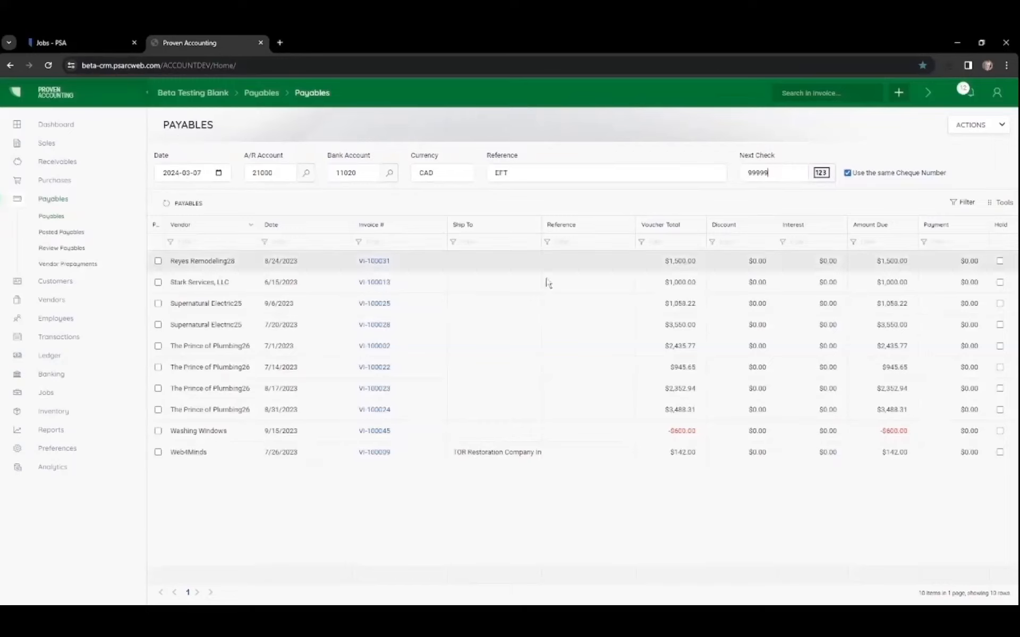
Step: Select the Web4Minds and the 8/31/2023 Prince of Plumbing26 vouchers and print the payables report
left_click(158, 453)
left_click(157, 410)
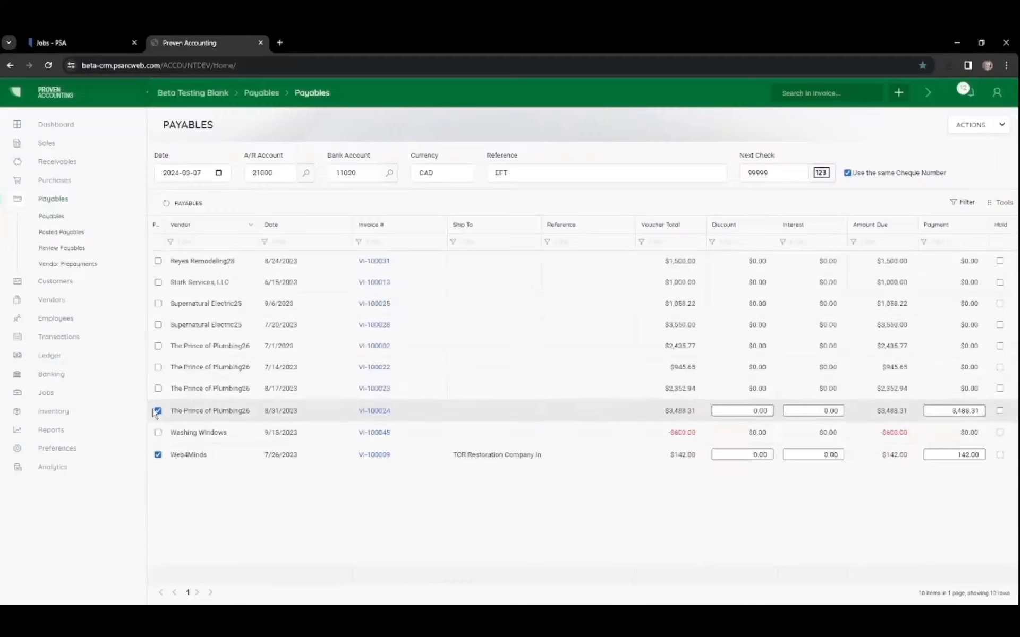
left_click(975, 128)
left_click(953, 199)
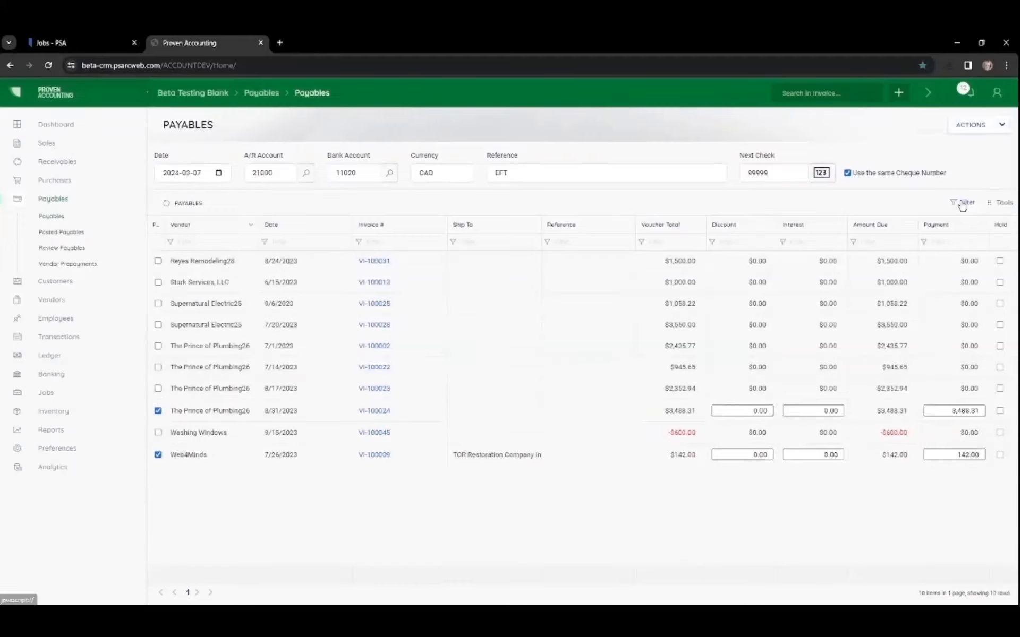
Step: Post the two selected payments without printing checks
left_click(974, 125)
left_click(916, 139)
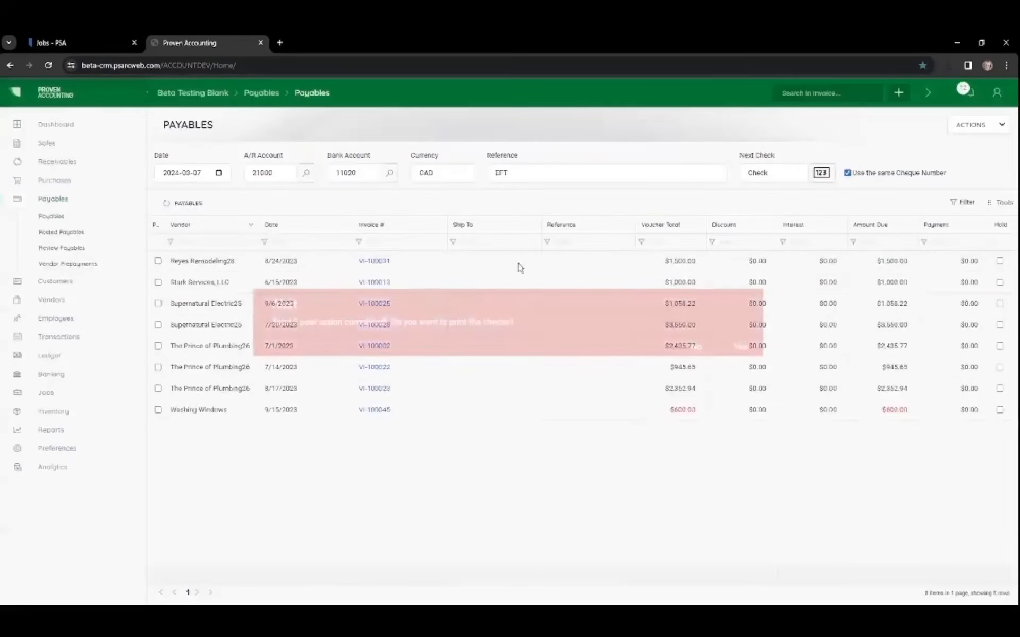
left_click(697, 348)
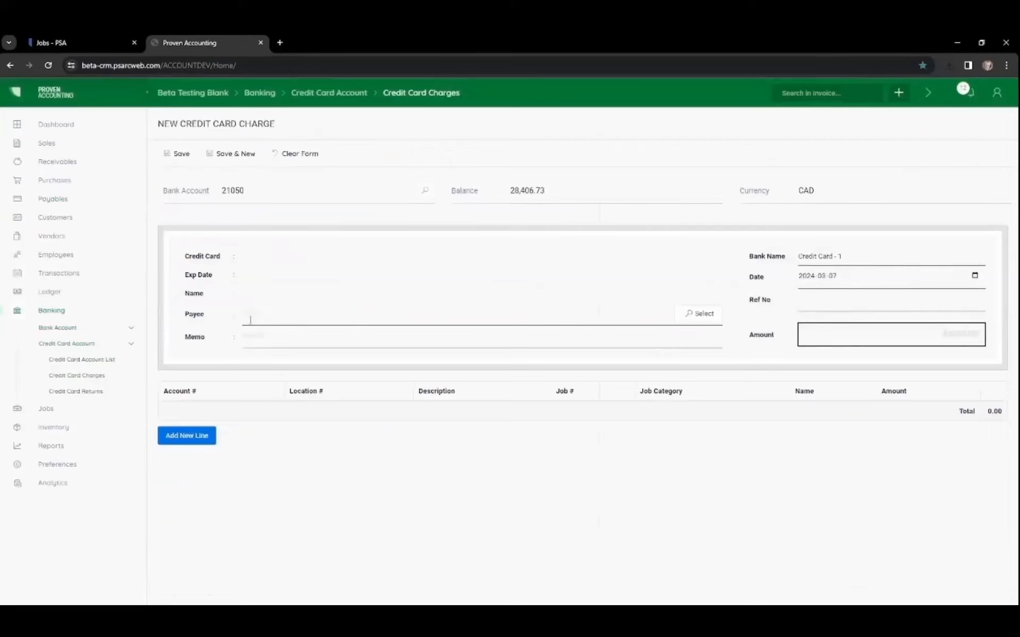
Step: Choose 53 Bank as the credit card charge's payee and enter the memo "Banking Fee"
left_click(702, 315)
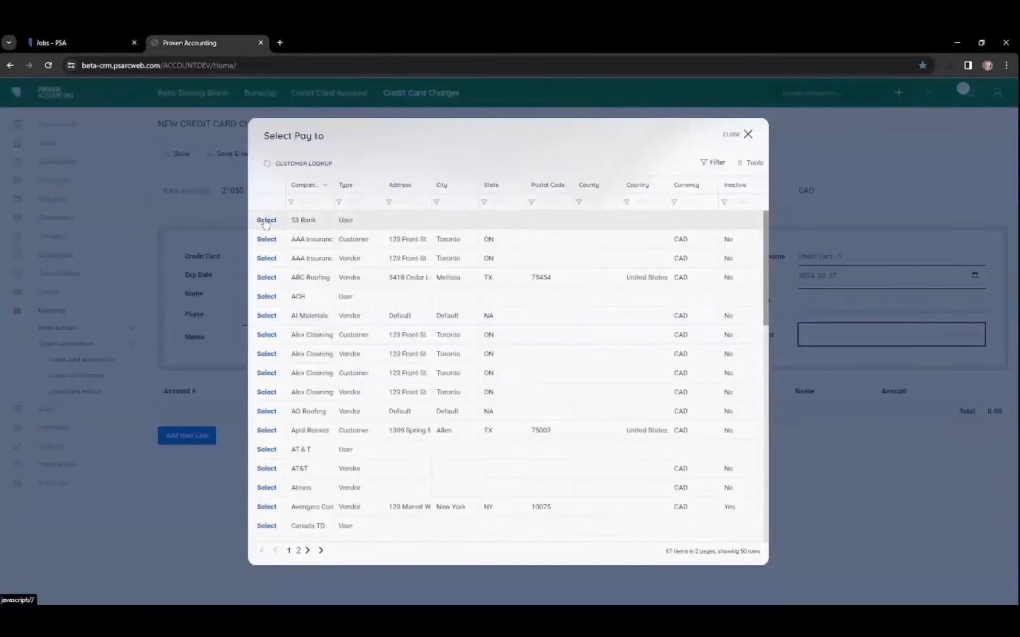
left_click(266, 220)
left_click(339, 336)
type("Banking Fee")
Step: Set the charge date to 2024-03-01 and the amount to 5.00
left_click(885, 275)
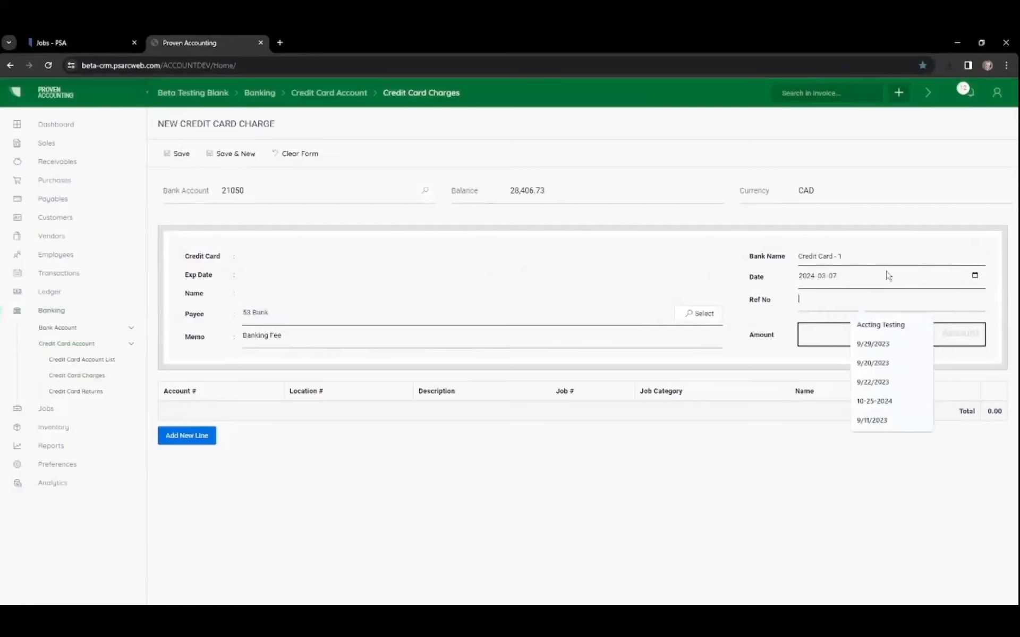
left_click(974, 275)
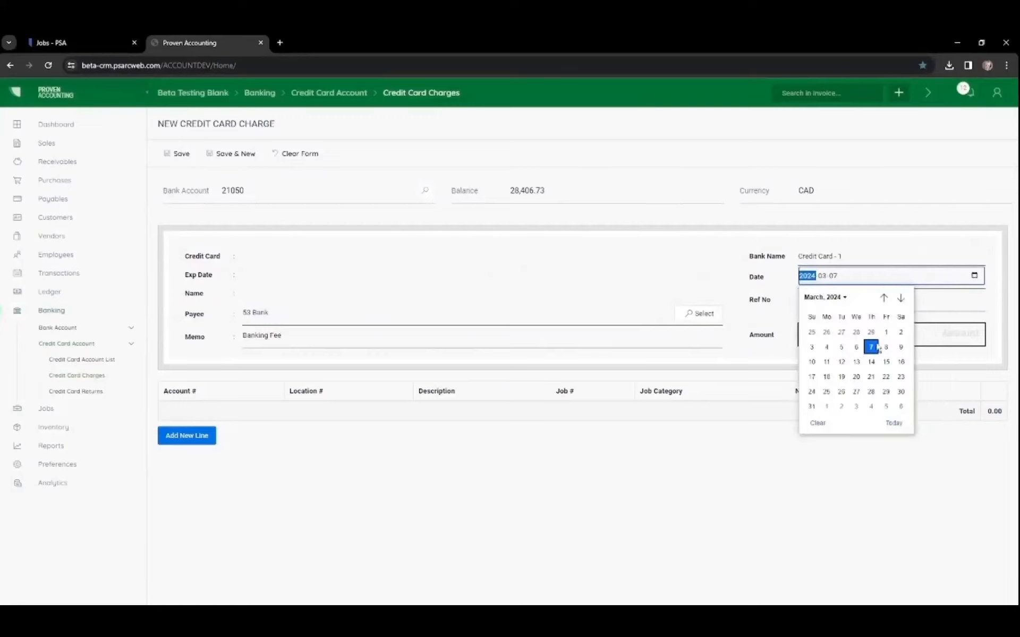
left_click(885, 332)
left_click(886, 335)
type("5.00")
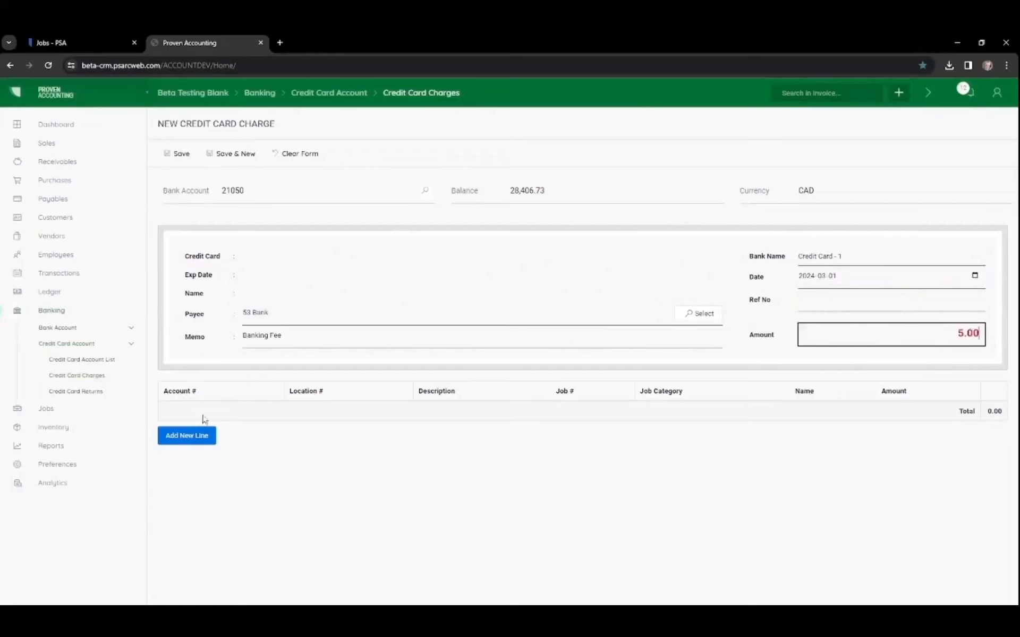
Step: Add a charge line using account 71360 Bank Fees and location AB
left_click(180, 438)
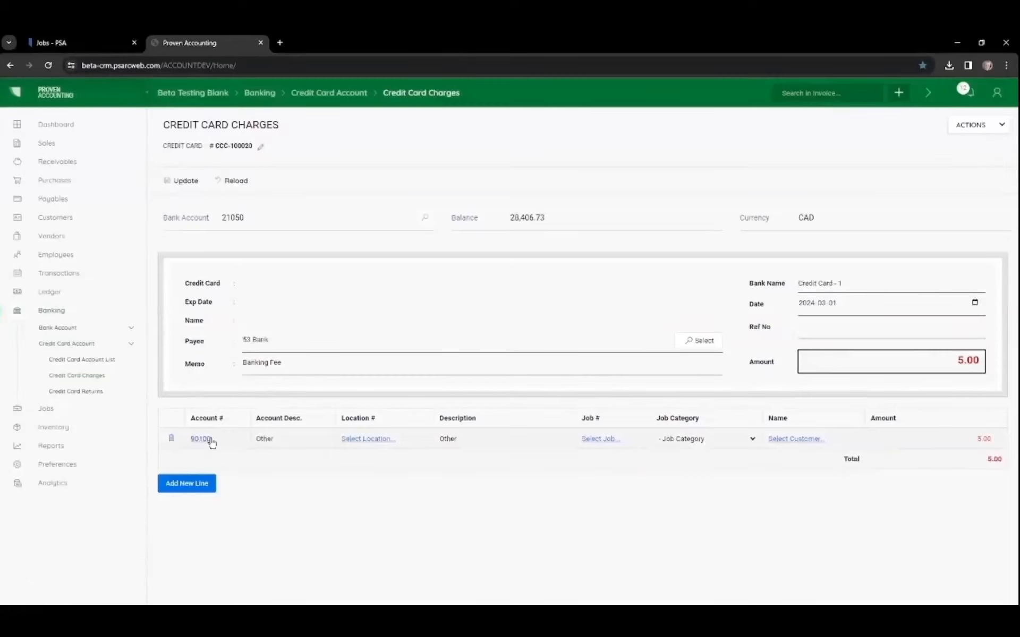
left_click(199, 439)
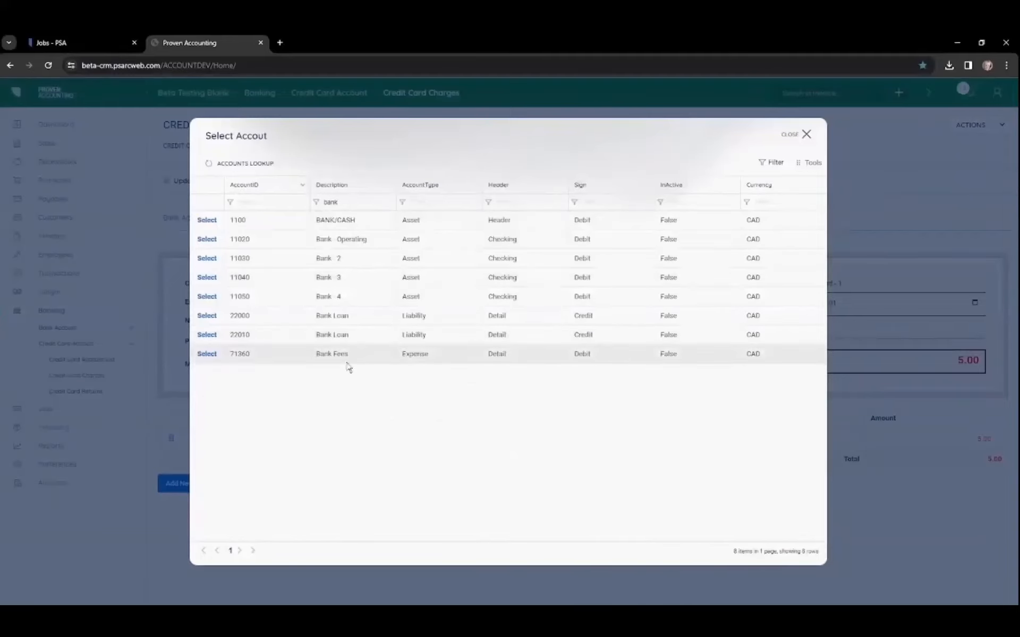
left_click(206, 355)
left_click(368, 439)
left_click(205, 229)
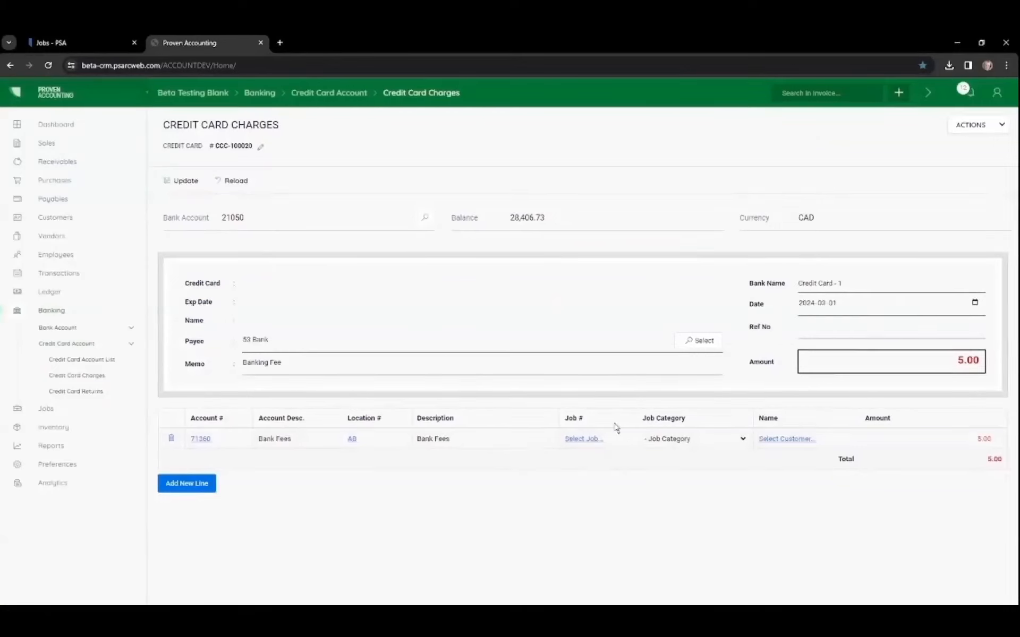
Step: Start a new bank withdrawal and enter Atmos as the payee
left_click(57, 328)
left_click(72, 344)
left_click(57, 377)
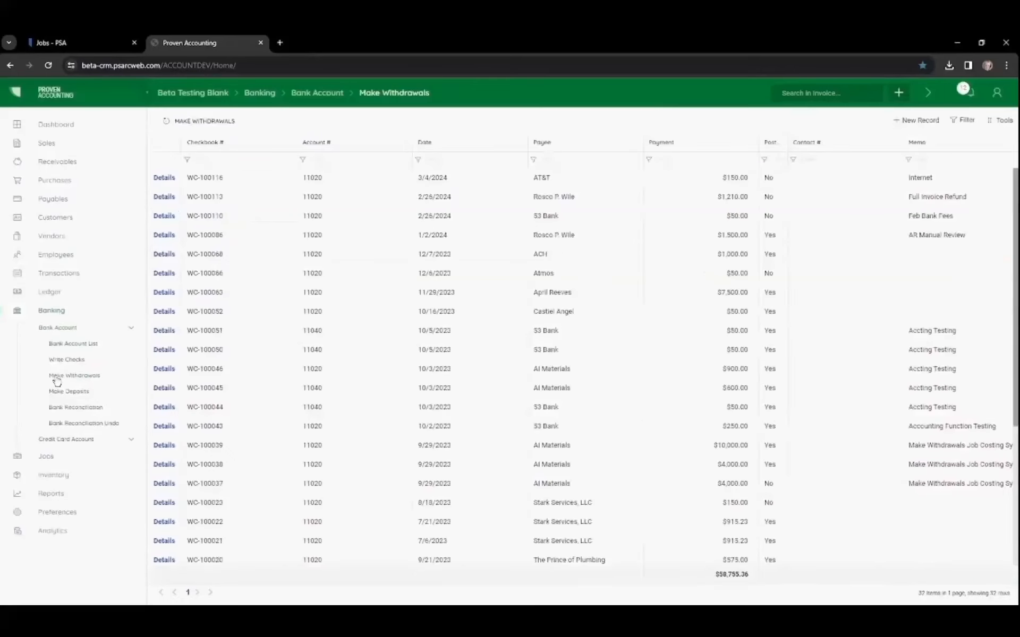
left_click(913, 120)
left_click(237, 292)
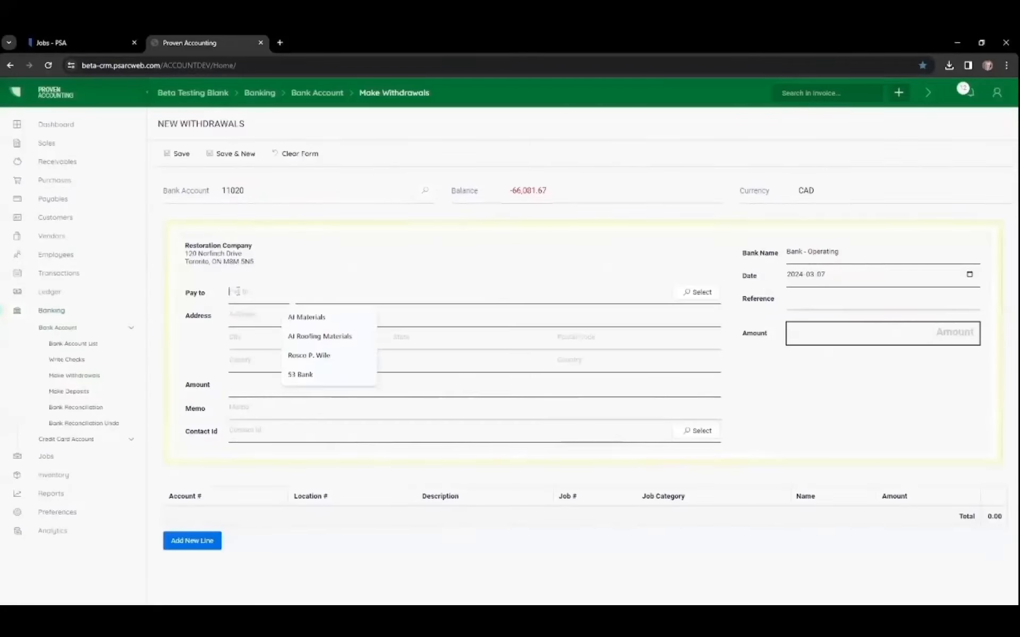
type("Atmos")
Step: Set the withdrawal date to 2024-03-04 and the reference to "Auto Draft"
left_click(968, 274)
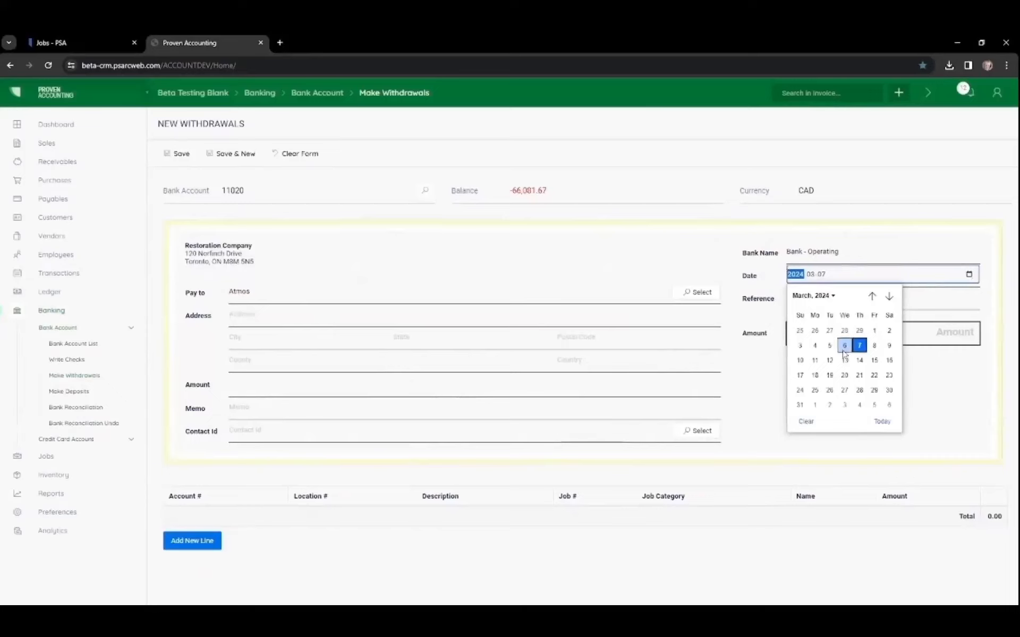
left_click(814, 345)
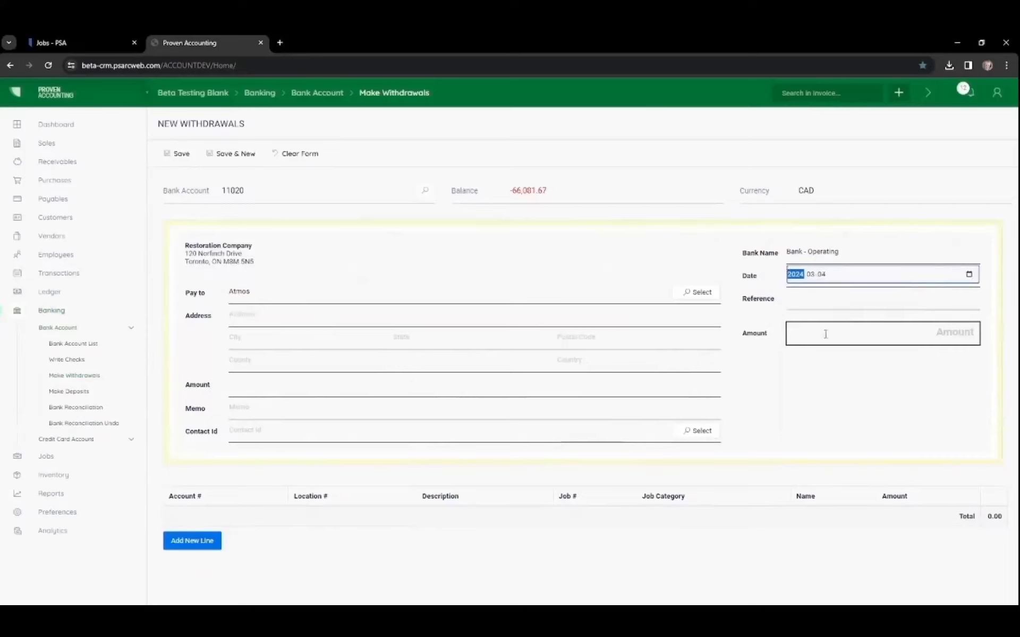
left_click(952, 302)
type("Auto Draft")
Step: Set the withdrawal amount to 536.00 and the memo to "Utilities"
left_click(940, 332)
type("536")
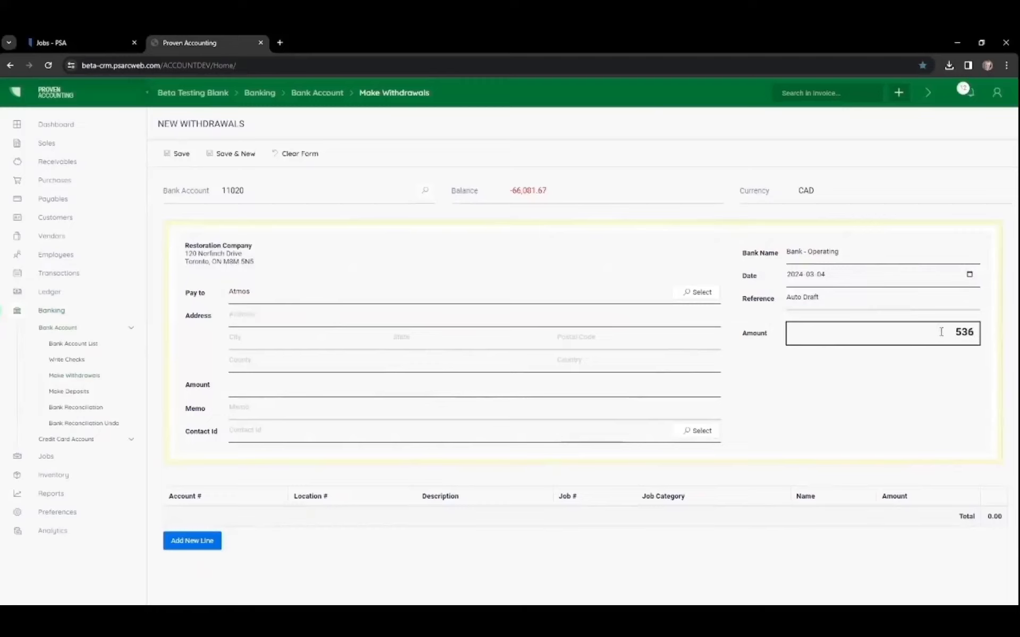
key("Tab")
left_click(237, 412)
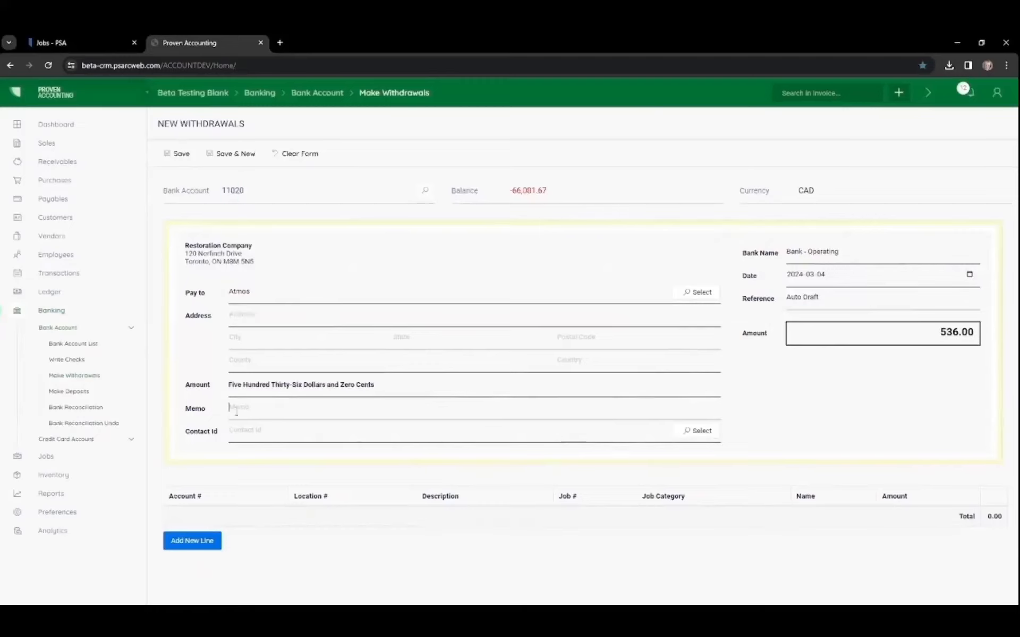
type("Utilities")
Step: Add a withdrawal line and change its account to 72050 Utilities
left_click(187, 542)
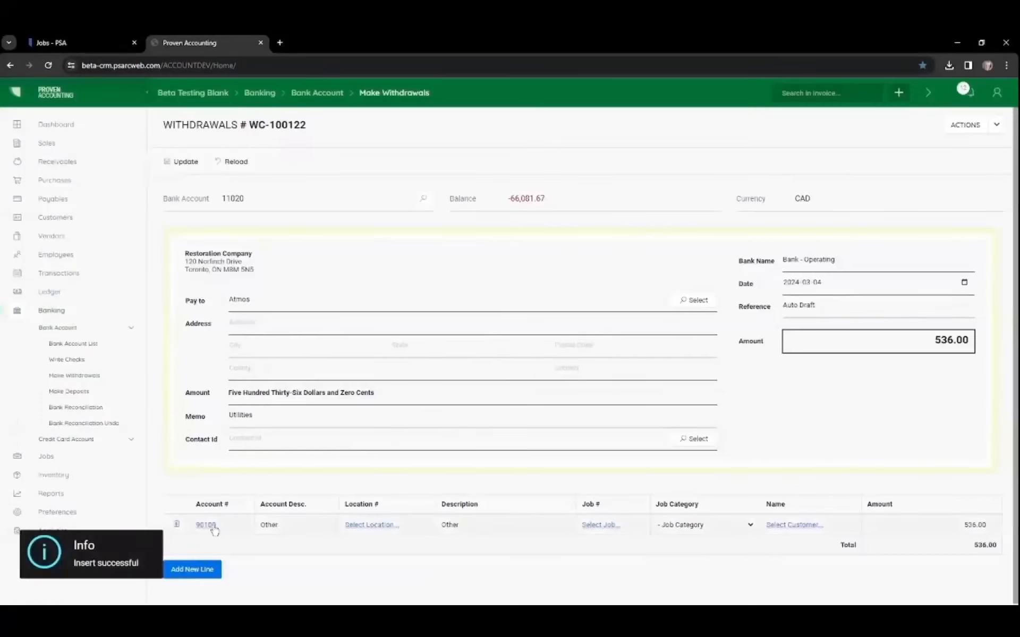
left_click(208, 526)
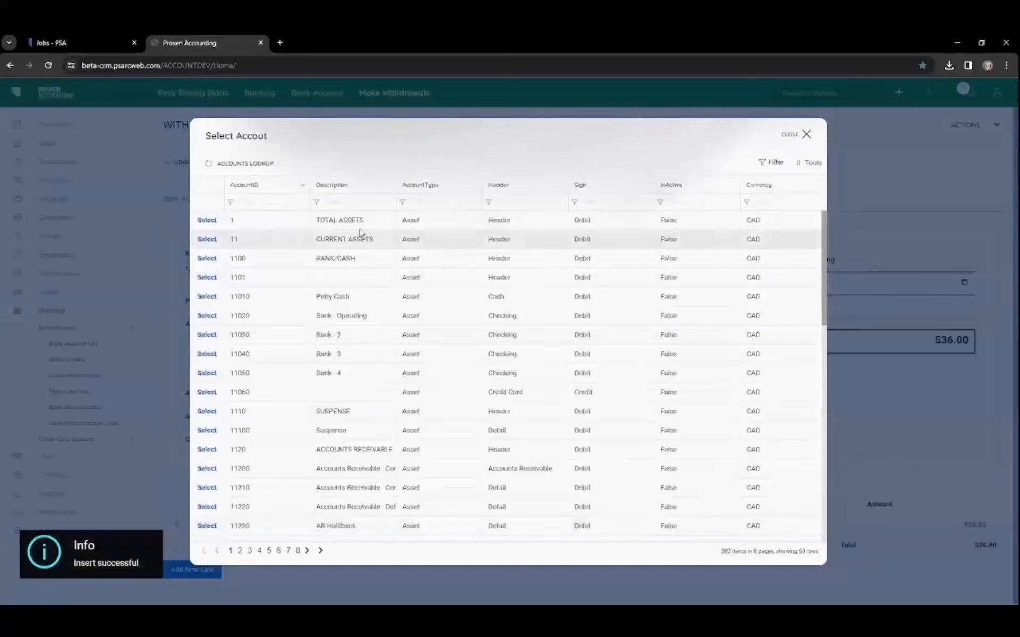
left_click(346, 204)
type("uti")
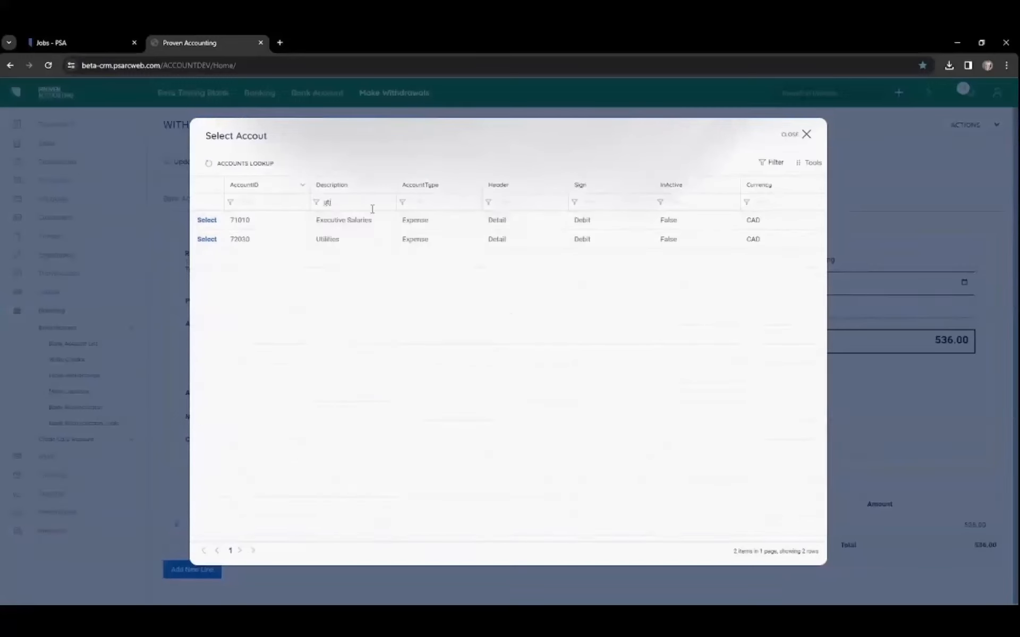
left_click(208, 240)
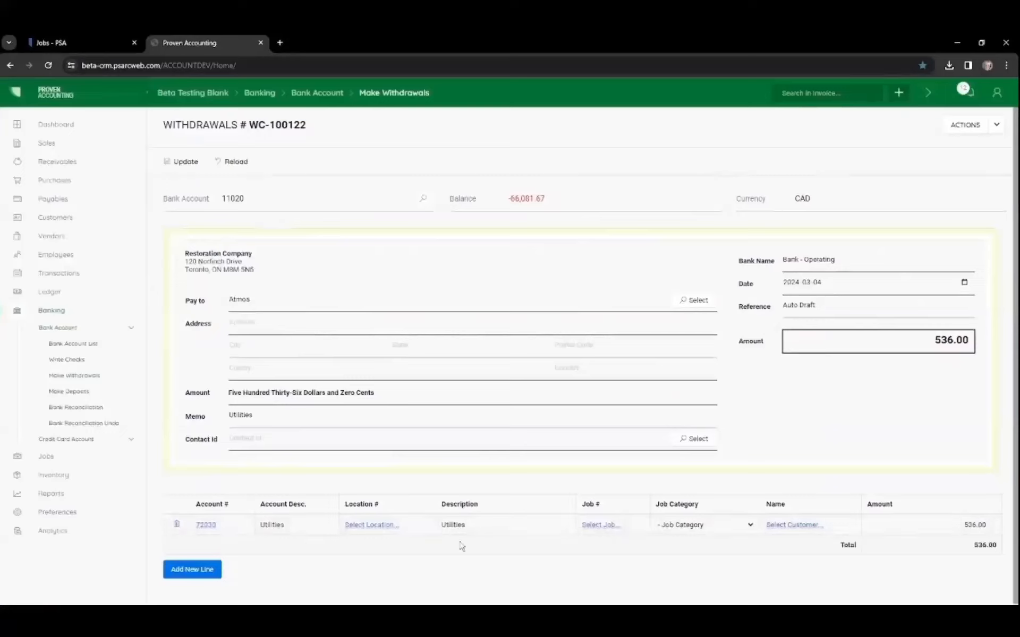
left_click(961, 127)
left_click(947, 151)
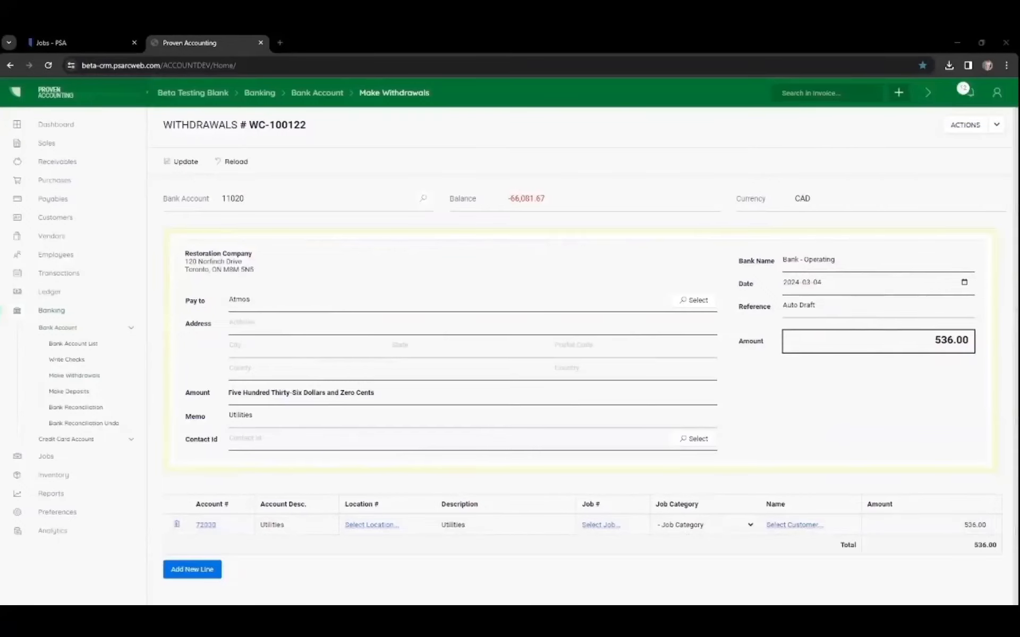
left_click(957, 42)
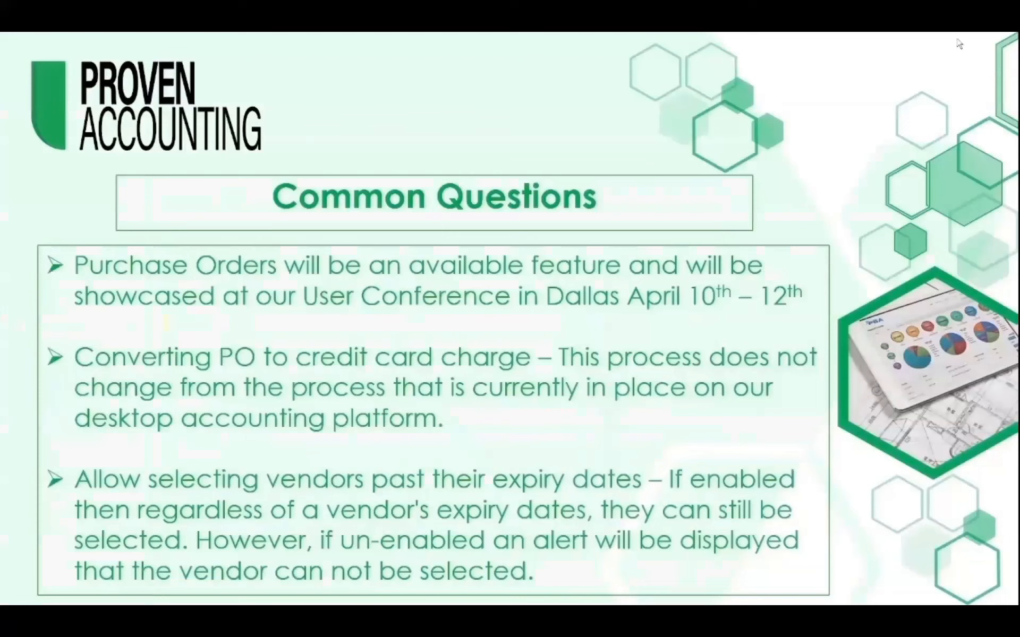